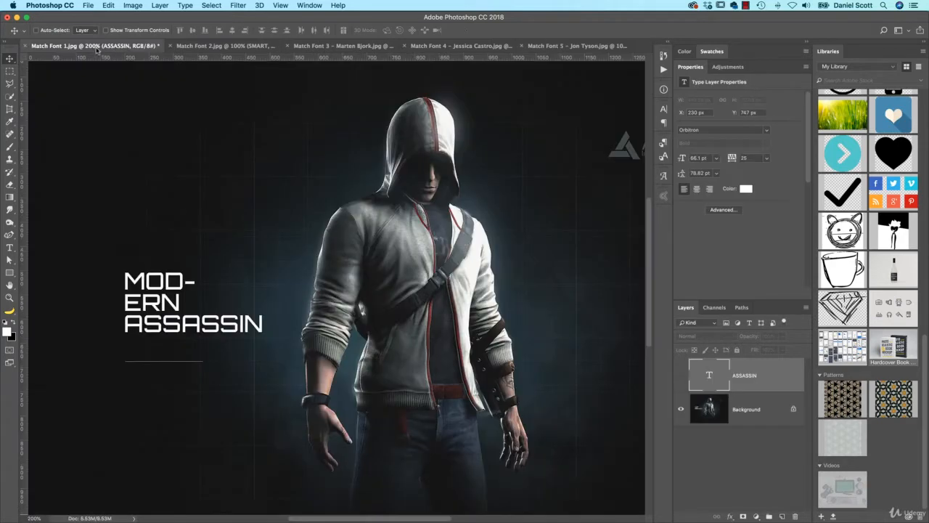
# Step: Show the hidden ASSASSIN text layer in Match Font 1 and the SMART text layer in Match Font 2, and shift each text slightly
pyautogui.click(681, 376)
pyautogui.moveTo(266, 412)
pyautogui.mouseDown()
pyautogui.moveTo(236, 362)
pyautogui.moveTo(244, 353)
pyautogui.moveTo(280, 419)
pyautogui.mouseUp()
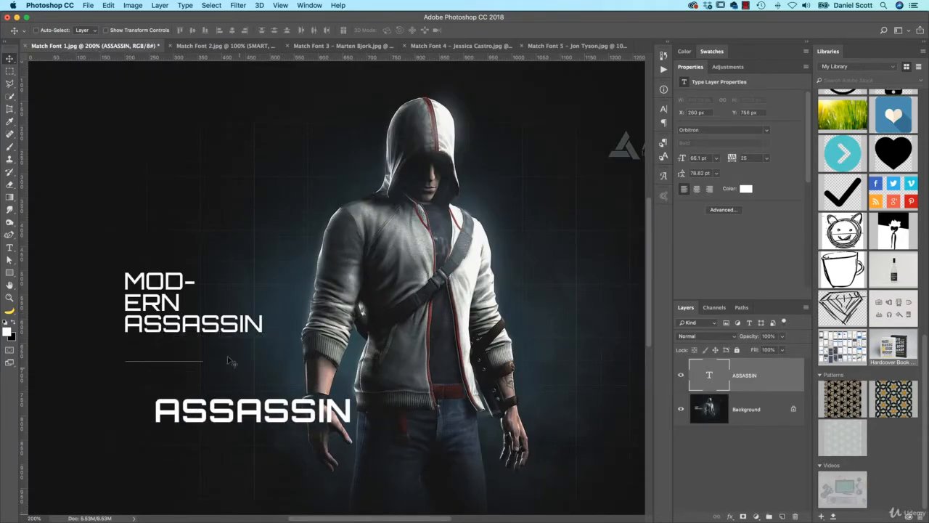
pyautogui.click(222, 48)
pyautogui.click(680, 373)
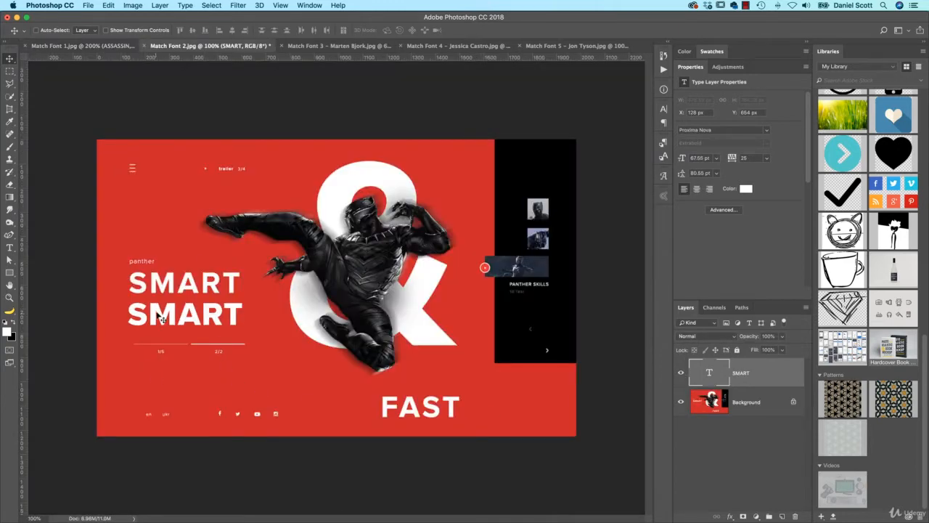
pyautogui.moveTo(161, 317); pyautogui.dragTo(177, 335)
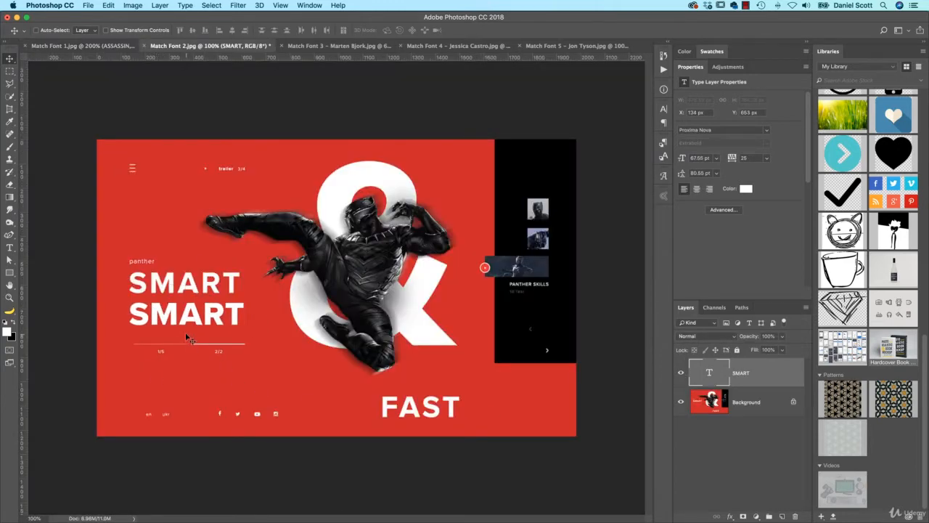
# Step: Look over the Match Font 3, 4 and 5 images, and dismiss the file-opening dialog
pyautogui.click(308, 46)
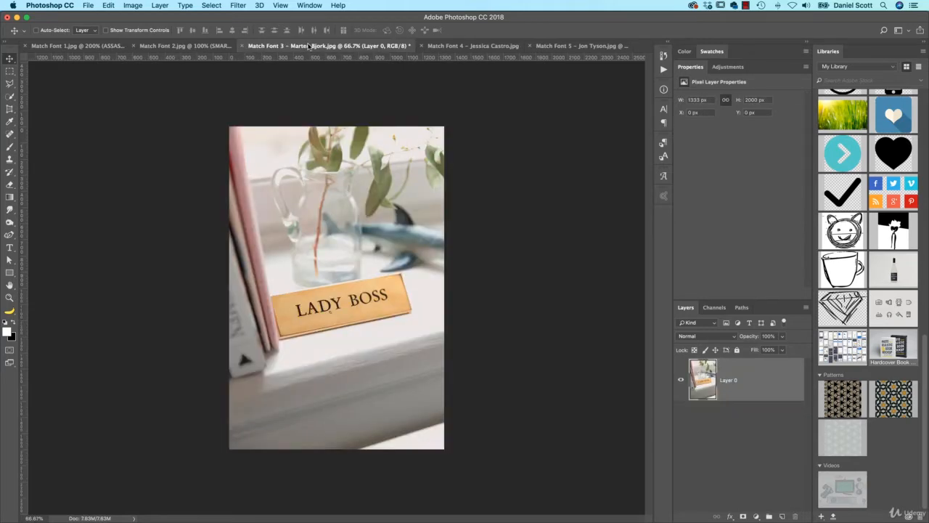
pyautogui.click(488, 48)
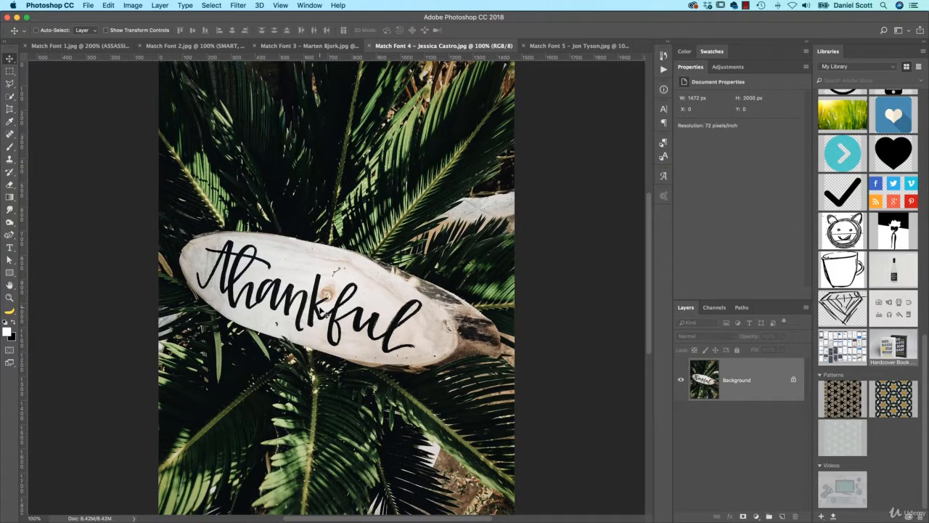
pyautogui.click(572, 46)
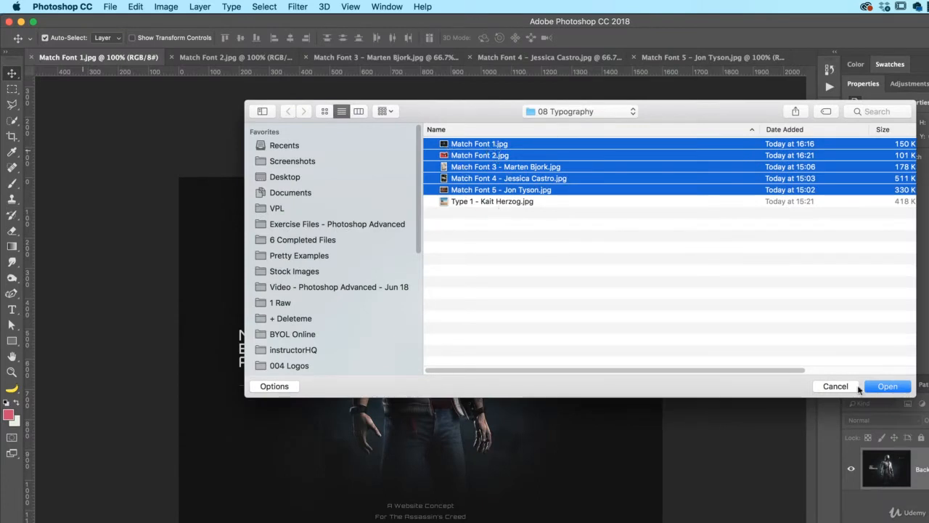
pyautogui.click(835, 386)
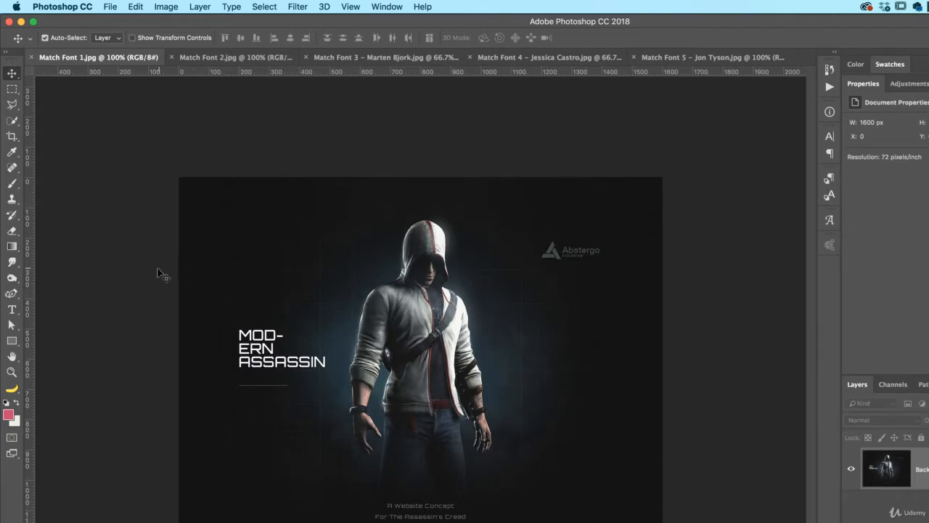
# Step: Switch to Chrome and examine the Behance project gallery and the headline lettering on the Modern Assassin project page
pyautogui.press('super+Tab')
pyautogui.click(540, 313)
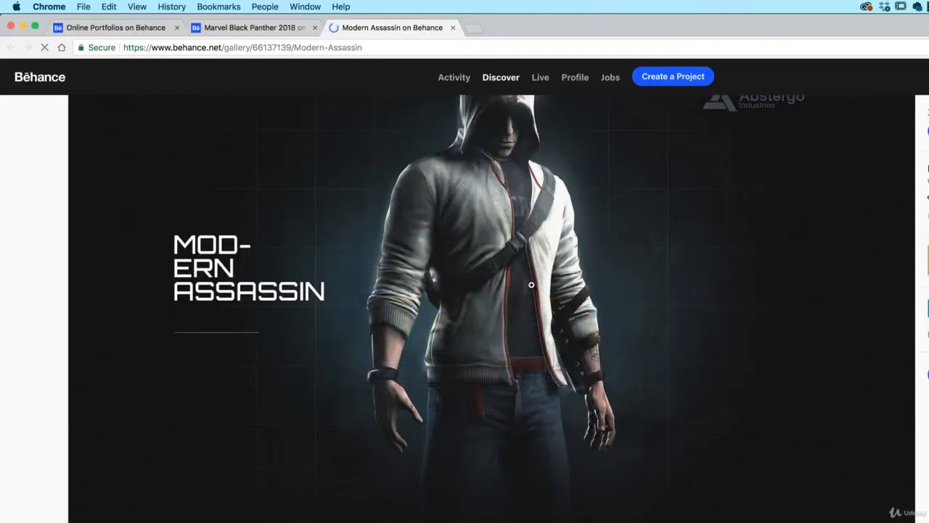
pyautogui.click(141, 32)
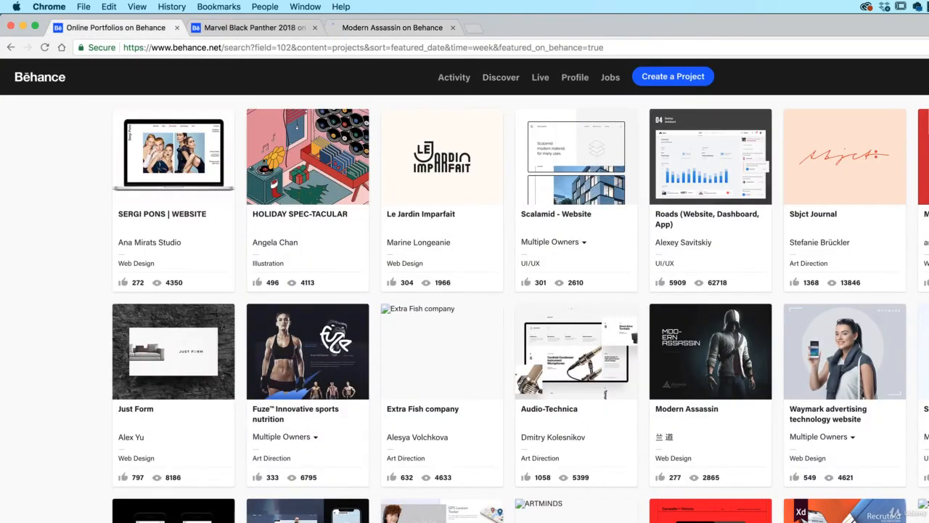
pyautogui.scroll(-5, 521, 308)
pyautogui.scroll(6, 520, 308)
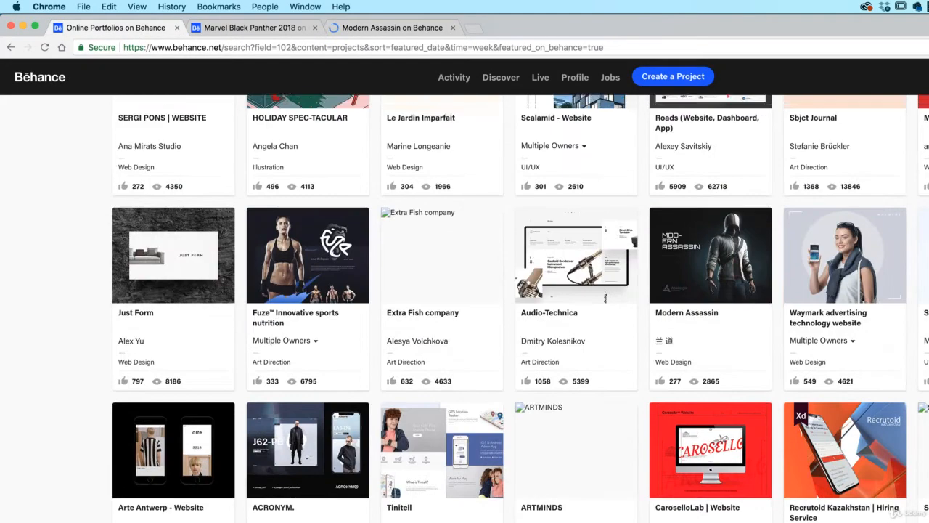
pyautogui.scroll(-1, 842, 370)
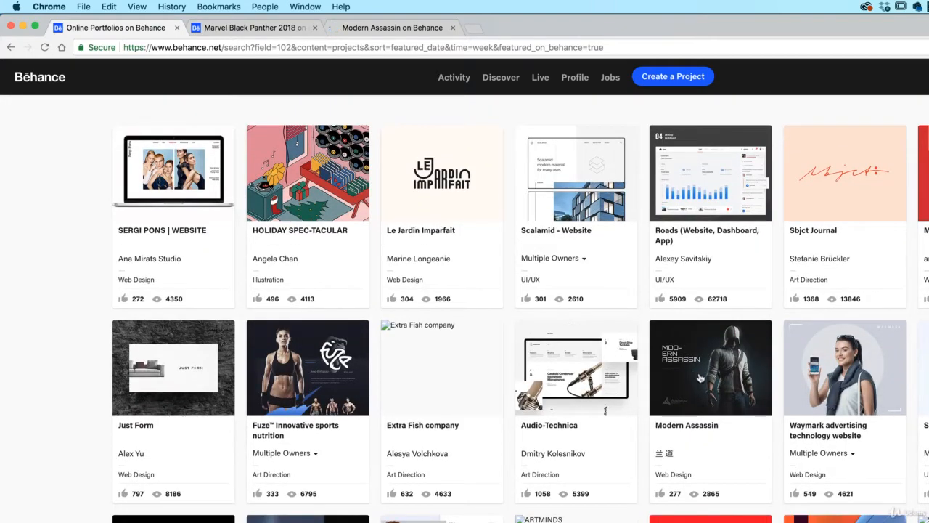
pyautogui.click(408, 29)
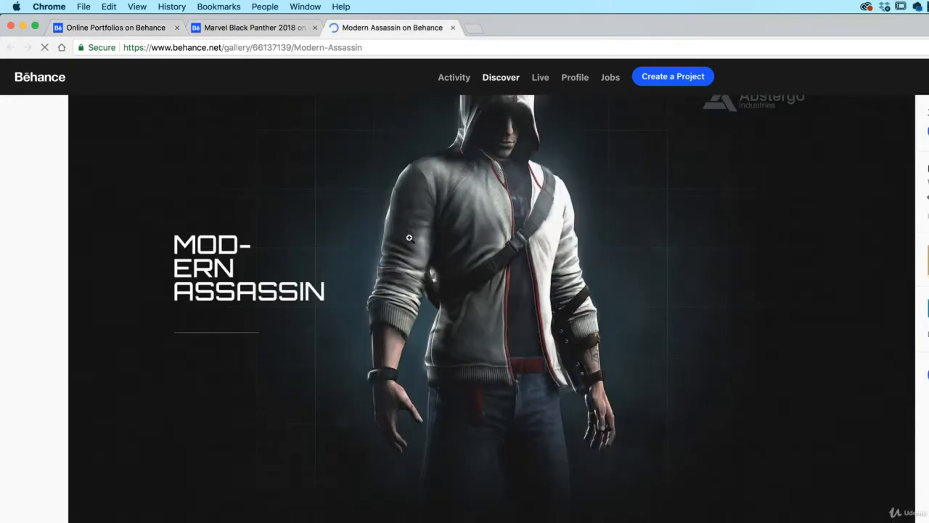
pyautogui.scroll(2, 639, 382)
pyautogui.scroll(2, 639, 382)
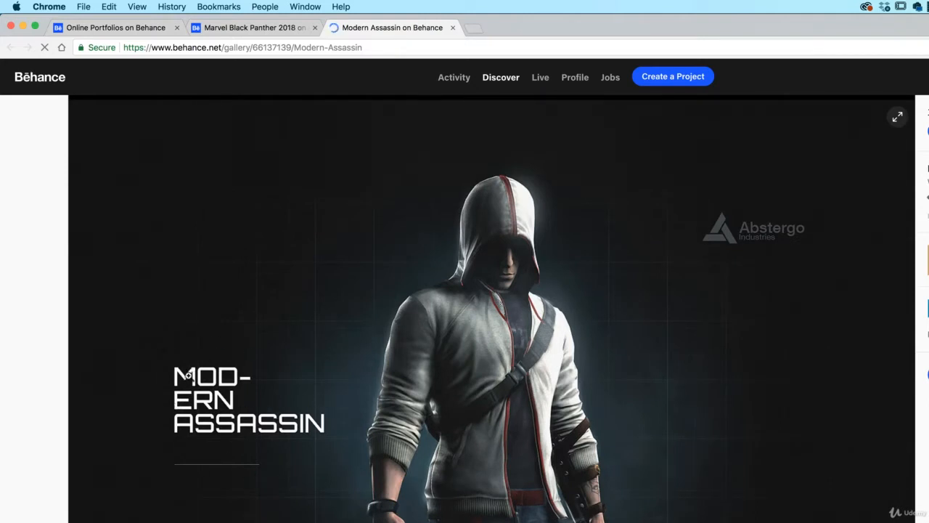
# Step: Switch back to Photoshop and select only the word ASSASSIN in Match Font 1 with a rectangular marquee about 301 by 47 px
pyautogui.press('super+Tab')
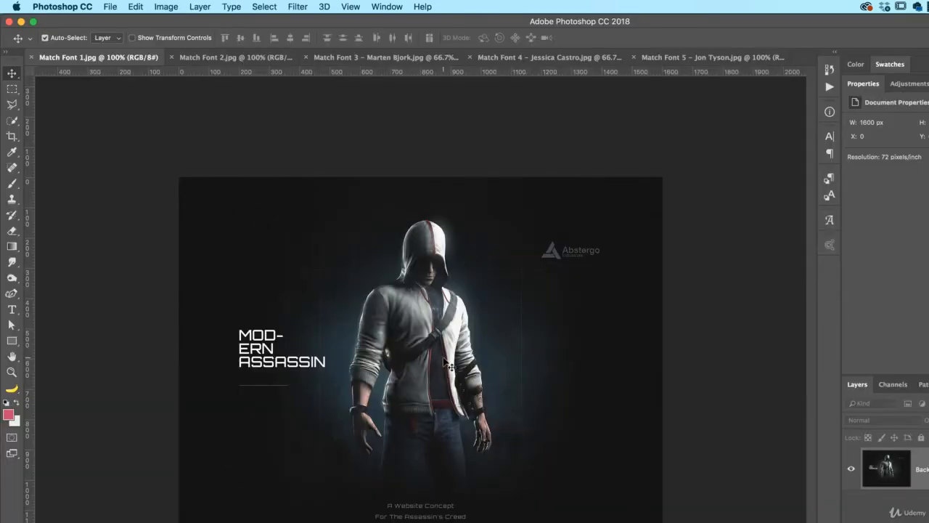
pyautogui.press('super+plus')
pyautogui.moveTo(431, 350); pyautogui.dragTo(489, 368)
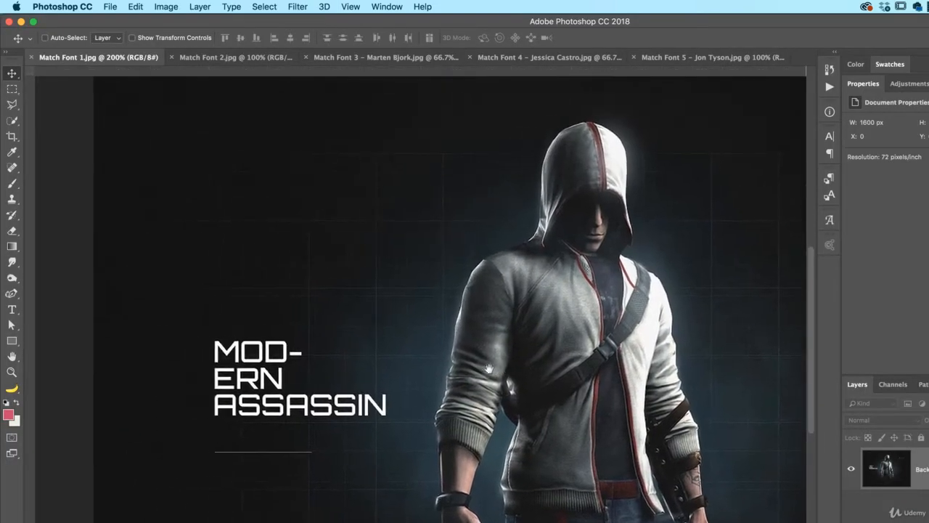
pyautogui.press('super+r')
pyautogui.click(11, 88)
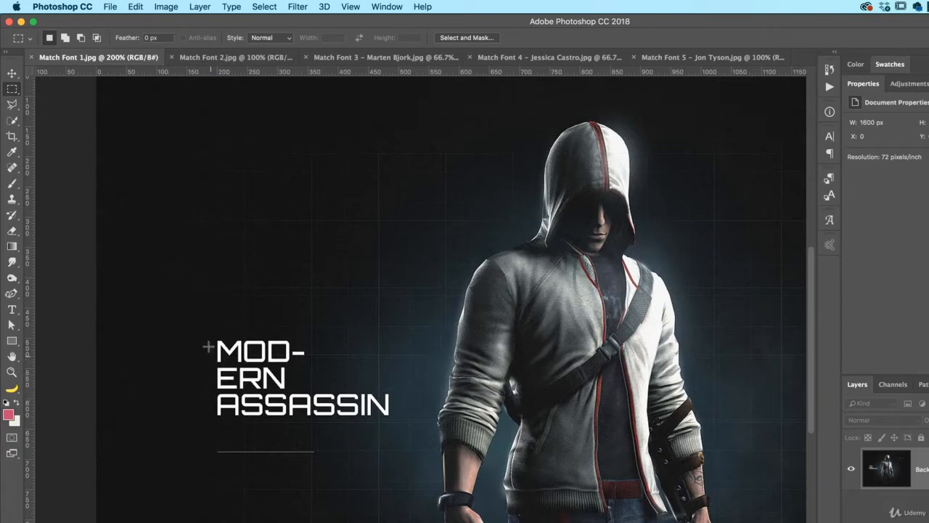
pyautogui.moveTo(210, 332); pyautogui.dragTo(393, 423)
pyautogui.press('super+d')
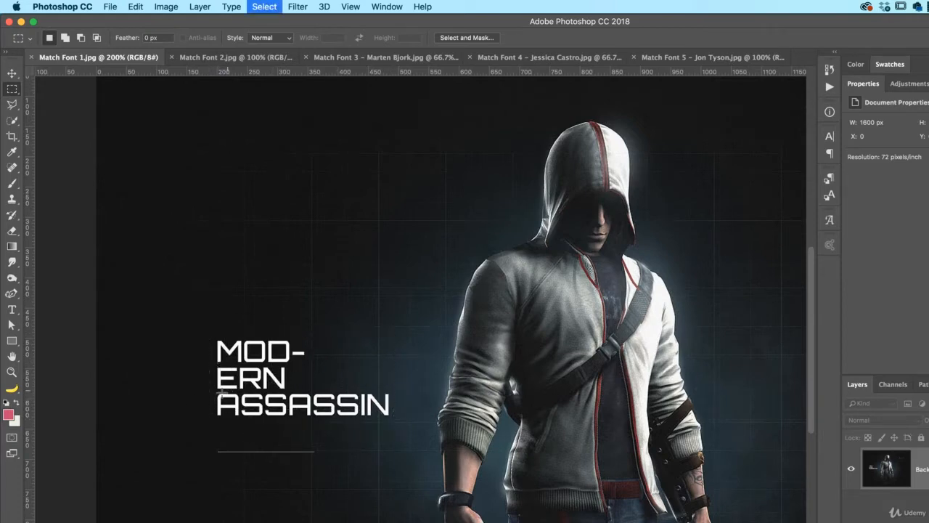
pyautogui.moveTo(215, 392); pyautogui.dragTo(393, 418)
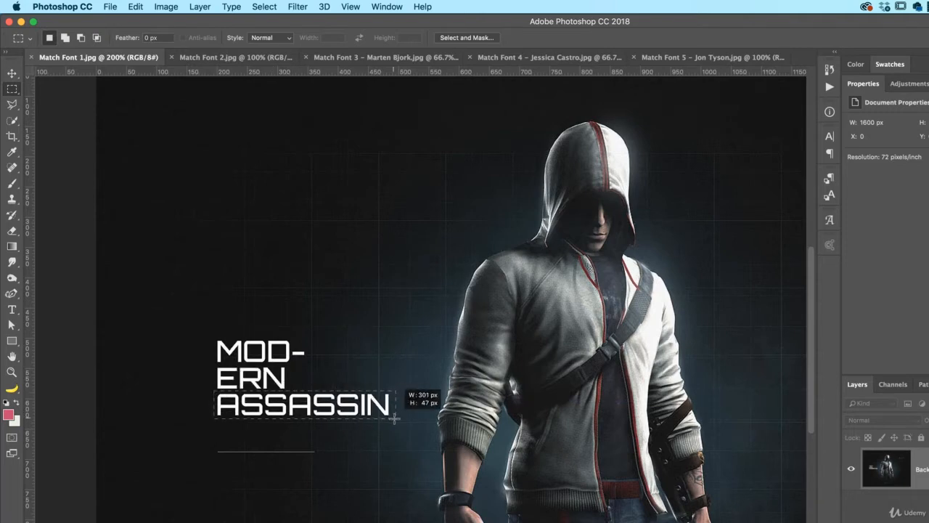
# Step: Run Match Font on the selected word, sync Orbitron Bold from Typekit and accept the match
pyautogui.click(232, 7)
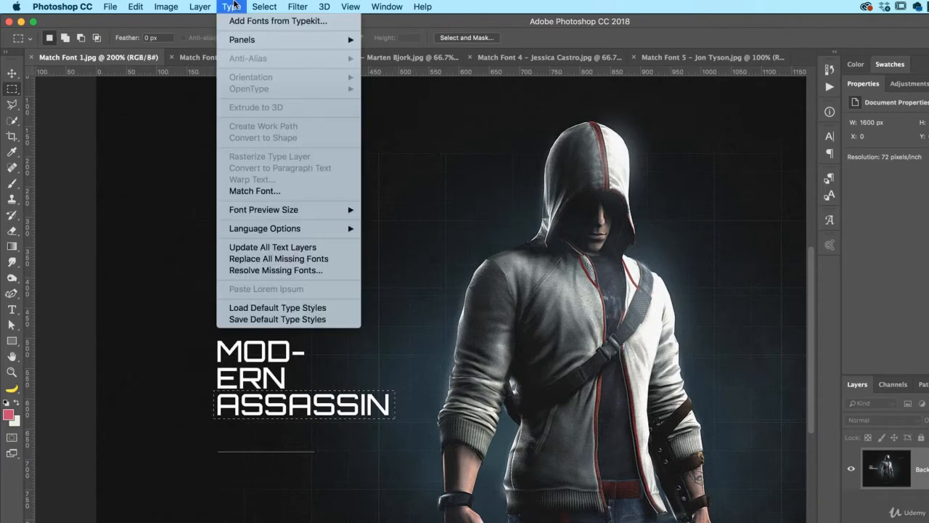
pyautogui.click(254, 193)
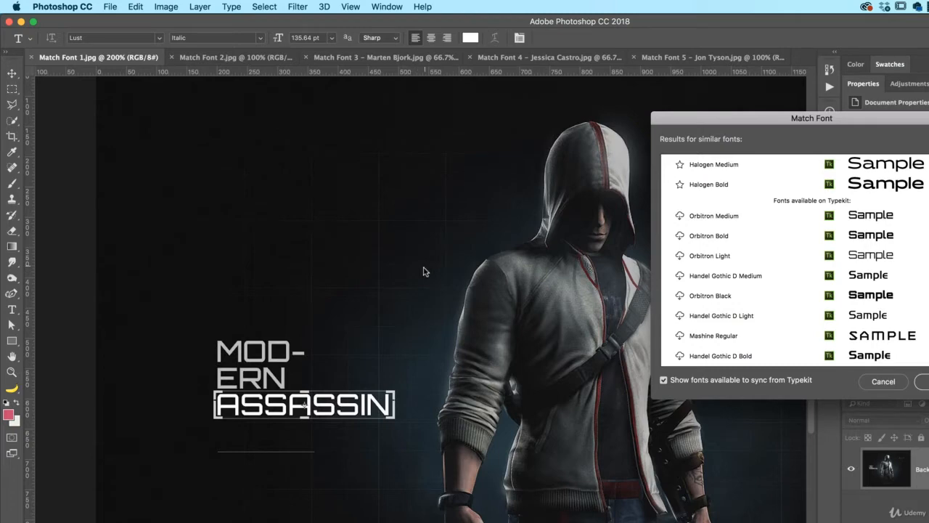
pyautogui.moveTo(880, 119); pyautogui.dragTo(784, 101)
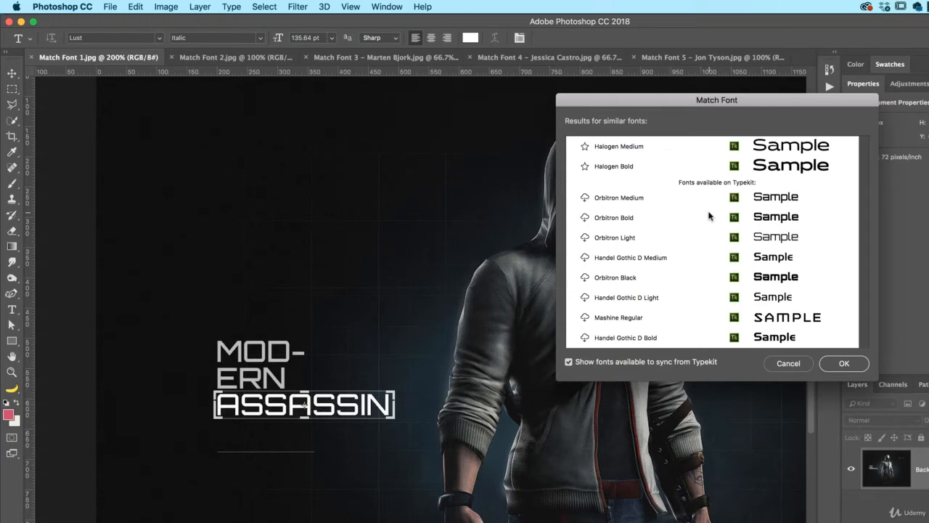
pyautogui.click(584, 218)
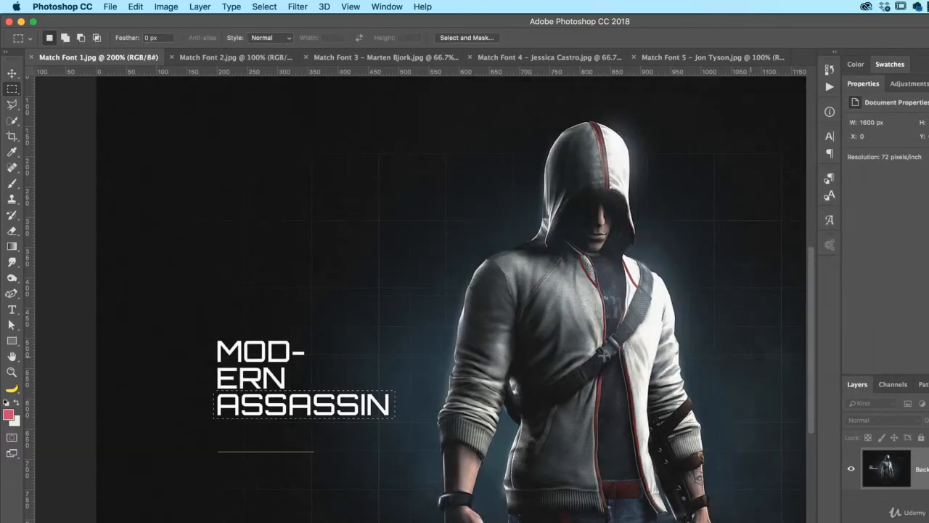
pyautogui.click(842, 363)
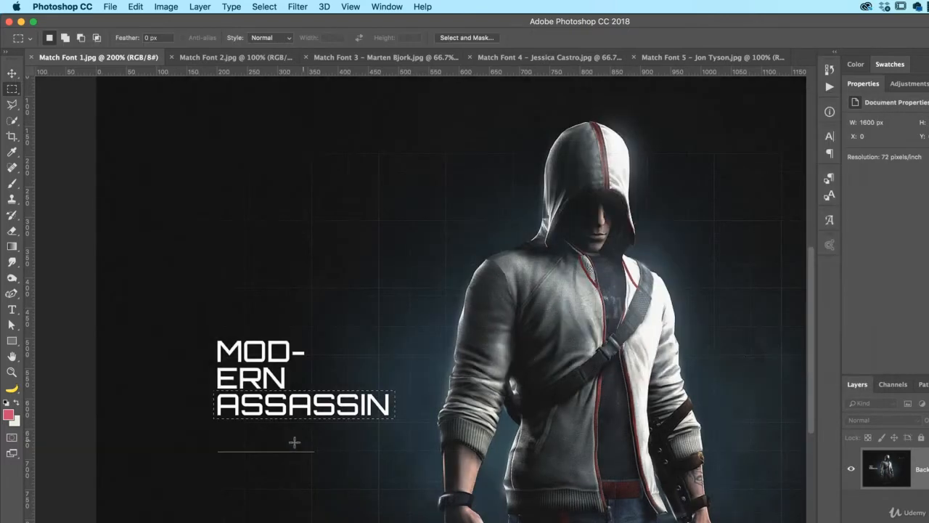
# Step: Add a text layer reading ASSASSIN just below the original headline
pyautogui.press('t')
pyautogui.click(248, 483)
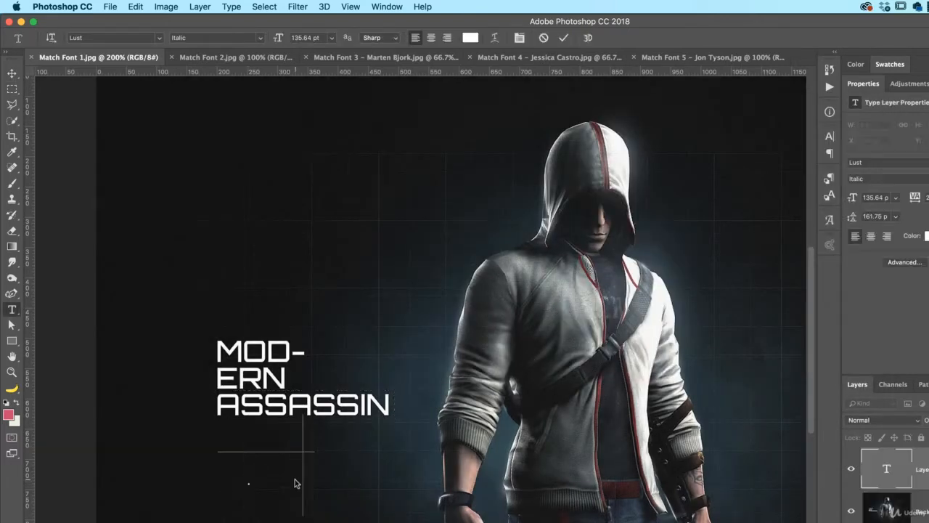
pyautogui.write('a')
pyautogui.press('BackSpace')
pyautogui.write('ASS')
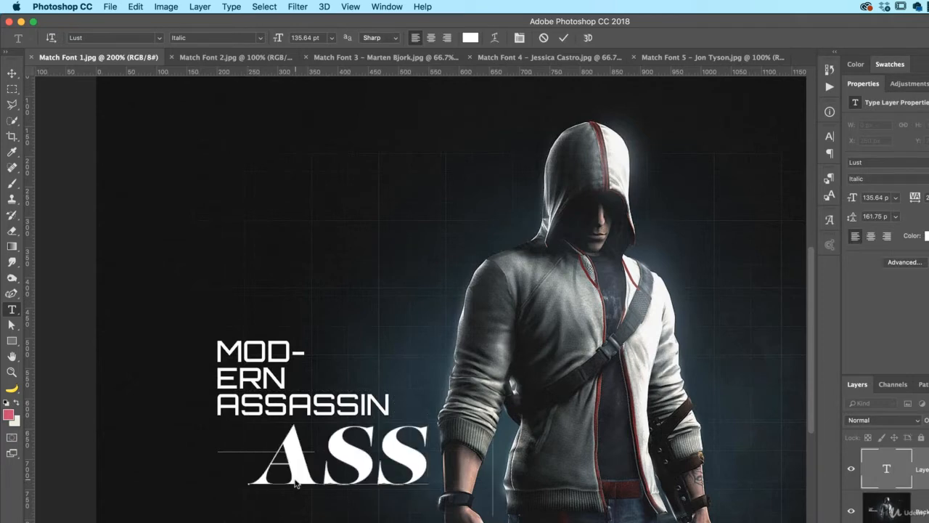
pyautogui.write('ASSIN')
pyautogui.click(13, 74)
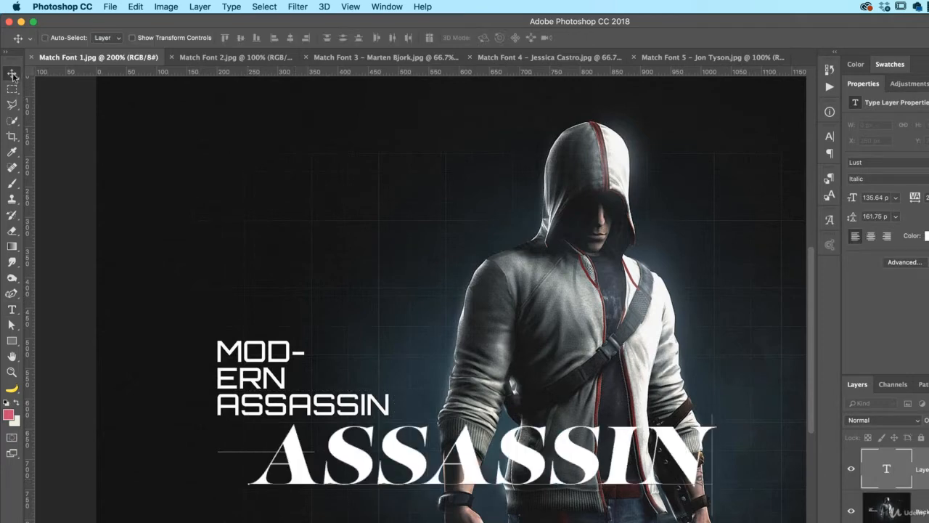
pyautogui.press('t')
pyautogui.click(115, 37)
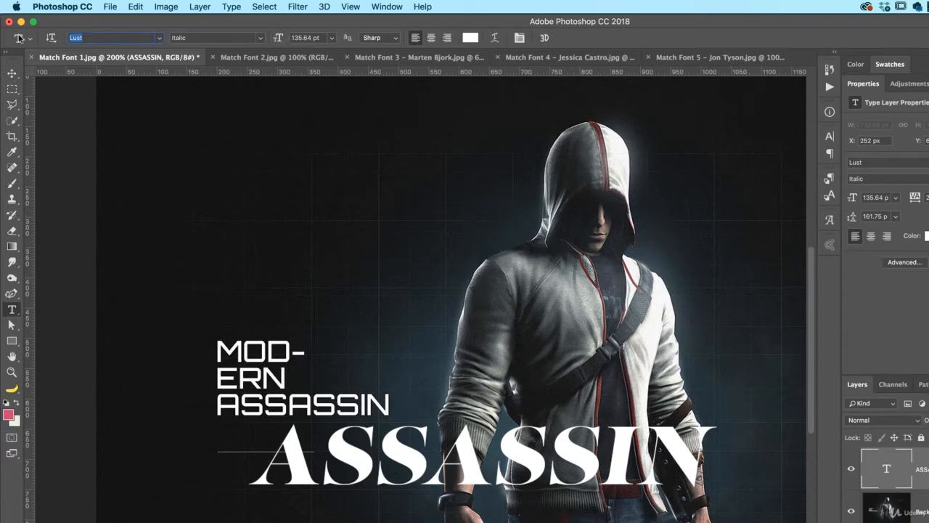
pyautogui.write('ORBI')
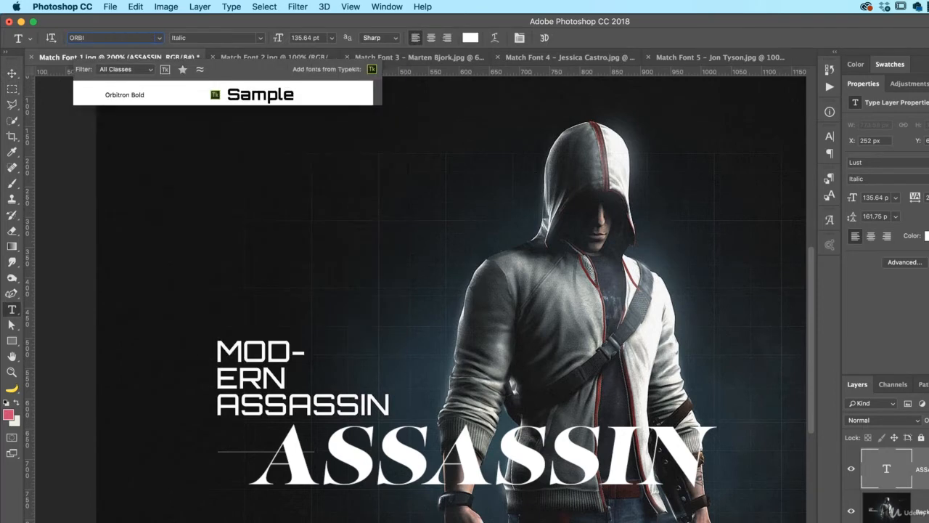
pyautogui.press('Escape')
pyautogui.click(12, 73)
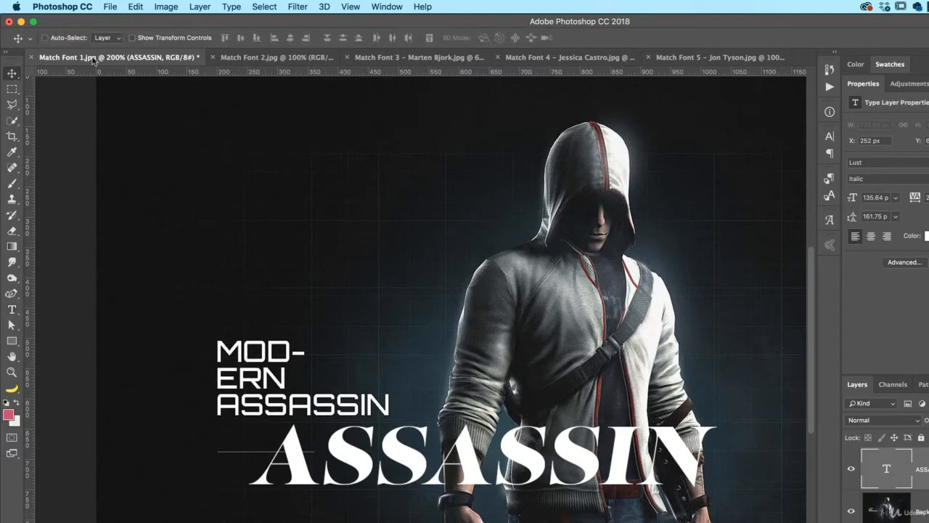
# Step: Set the font of the ASSASSIN text layer to Orbitron Bold
pyautogui.press('t')
pyautogui.click(116, 38)
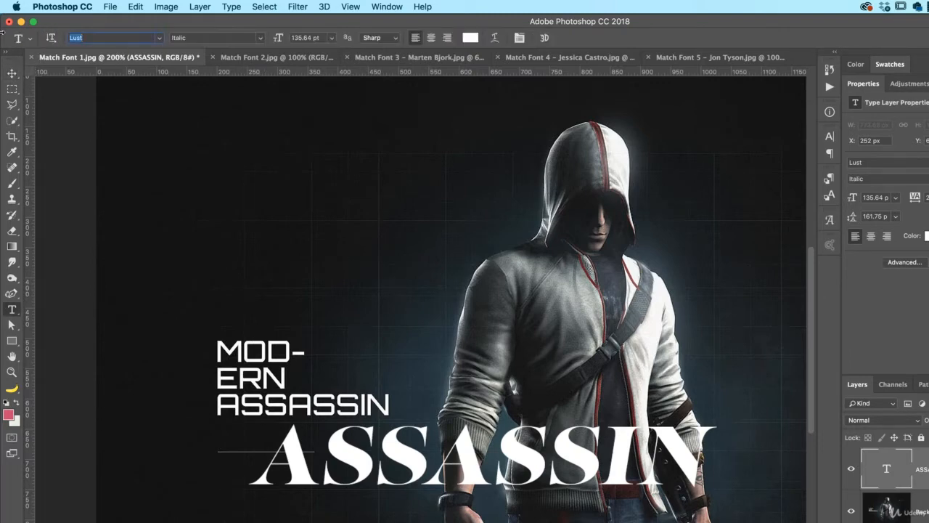
pyautogui.write('OR')
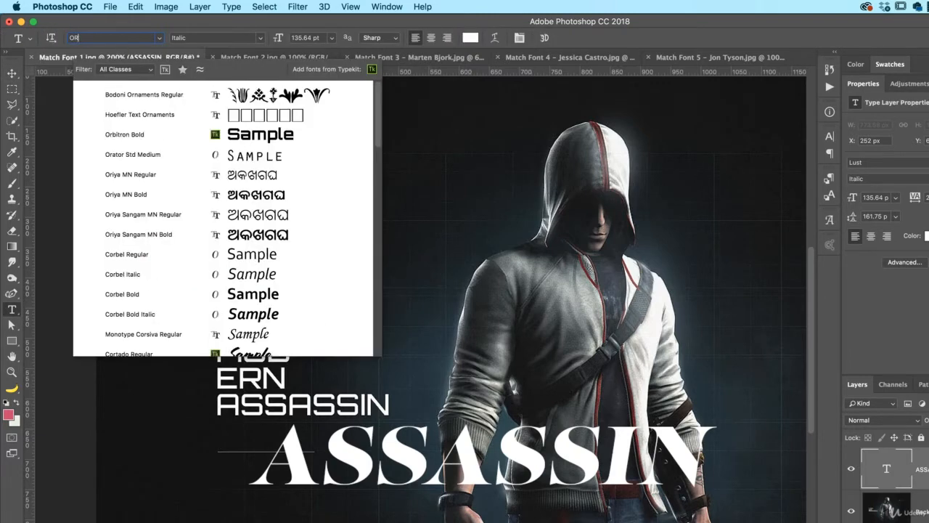
pyautogui.write('BI')
pyautogui.press('Return')
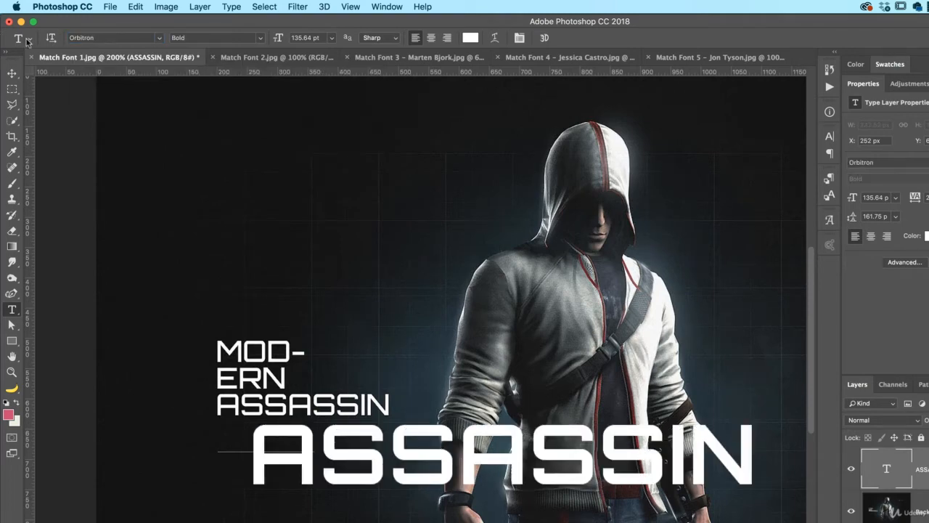
# Step: Move the ASSASSIN text under the headline and scale it down to about 46.75 pt to match the original word's width
pyautogui.click(12, 73)
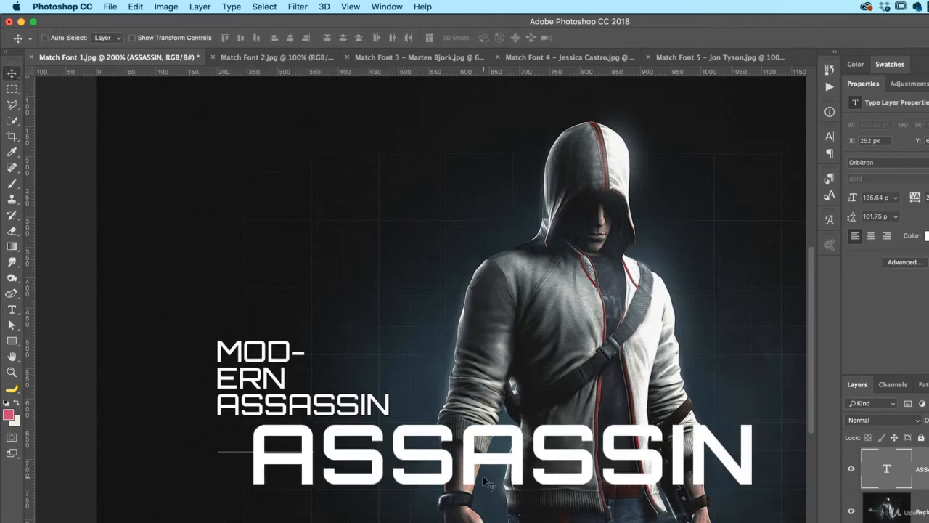
pyautogui.moveTo(487, 483); pyautogui.dragTo(450, 481)
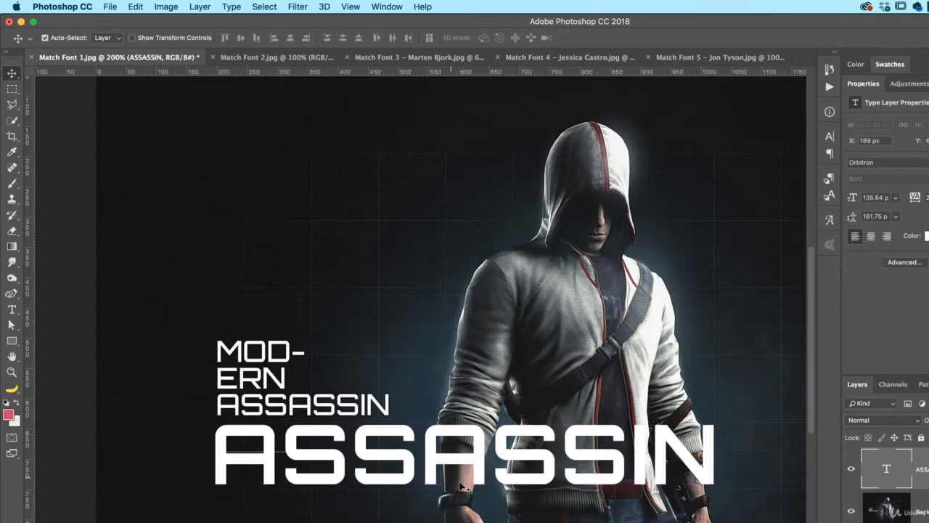
pyautogui.hotkey('ctrl', 't')
pyautogui.moveTo(716, 499); pyautogui.dragTo(386, 440)
pyautogui.press('Return')
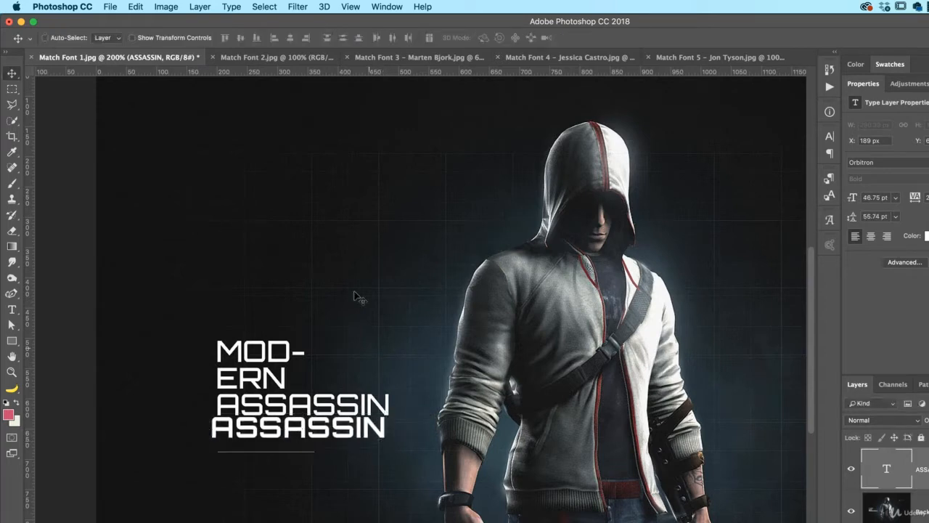
# Step: Check which font styles are available for the ASSASSIN text layer
pyautogui.press('t')
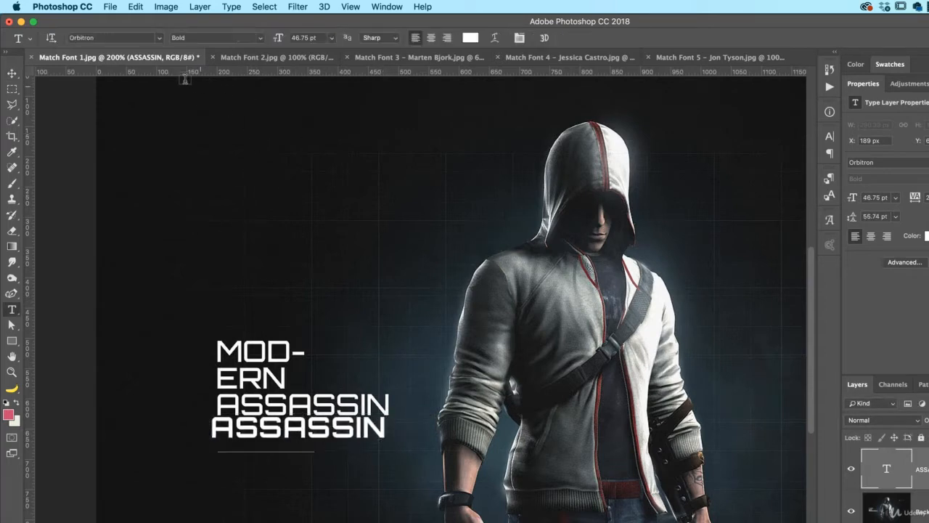
pyautogui.click(259, 38)
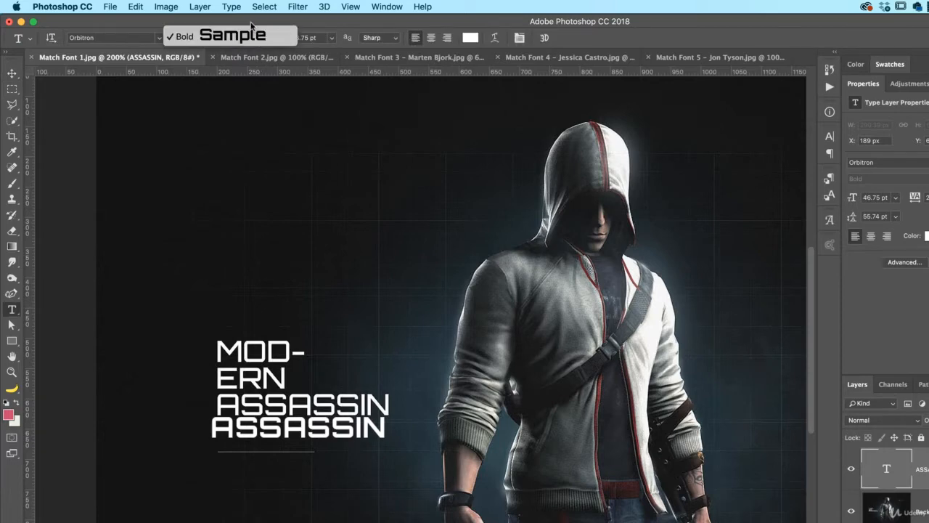
pyautogui.click(258, 37)
# Step: Nudge the ASSASSIN text right to about X 195 px and down so it sits directly beneath the original word
pyautogui.click(12, 70)
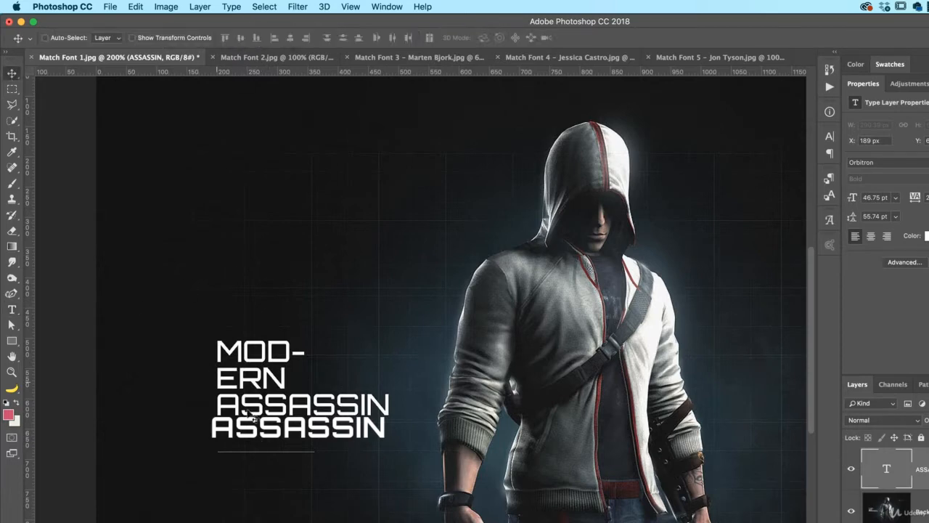
pyautogui.moveTo(305, 440); pyautogui.dragTo(308, 440)
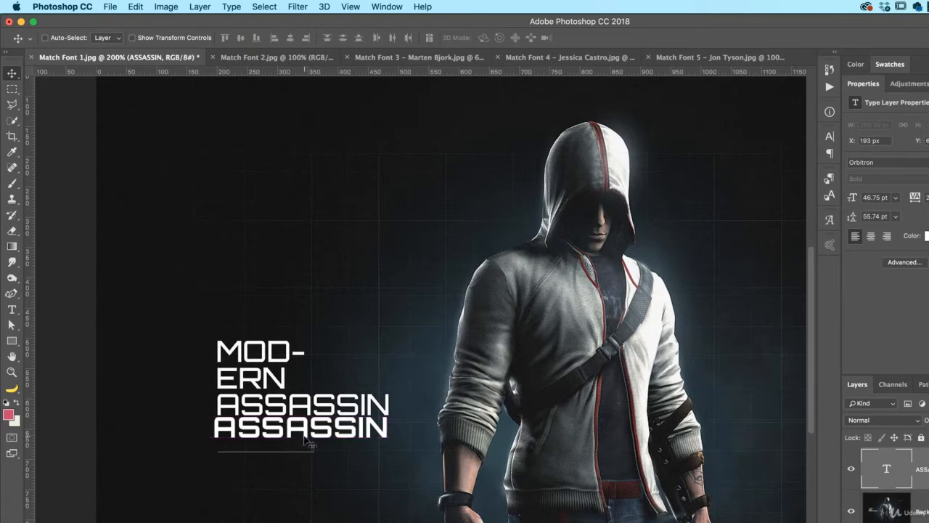
pyautogui.press('Down')
pyautogui.press('Down')
pyautogui.press('Down')
pyautogui.press('Down')
pyautogui.press('Down')
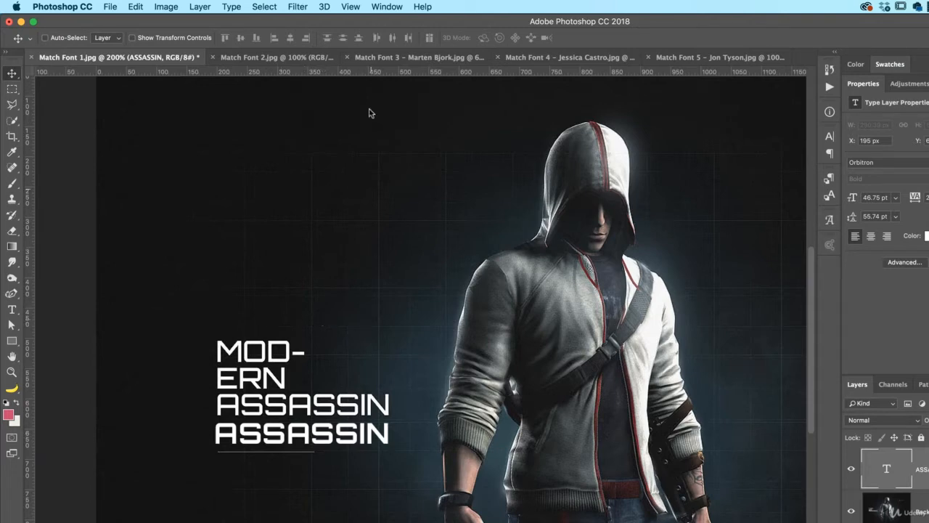
# Step: Bring up the Match Font 2 document and view the Modern Assassin and Marvel Black Panther 2018 Behance projects in Chrome
pyautogui.click(265, 58)
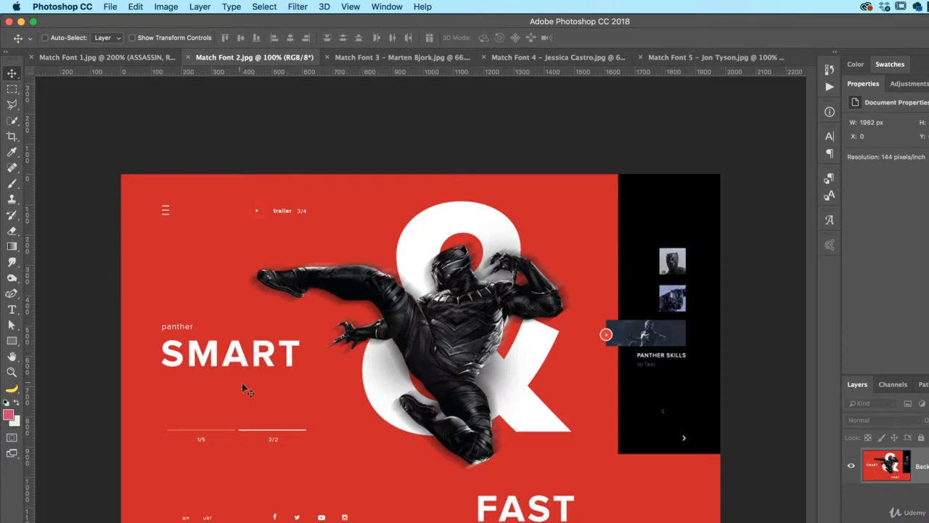
pyautogui.press('super+Tab')
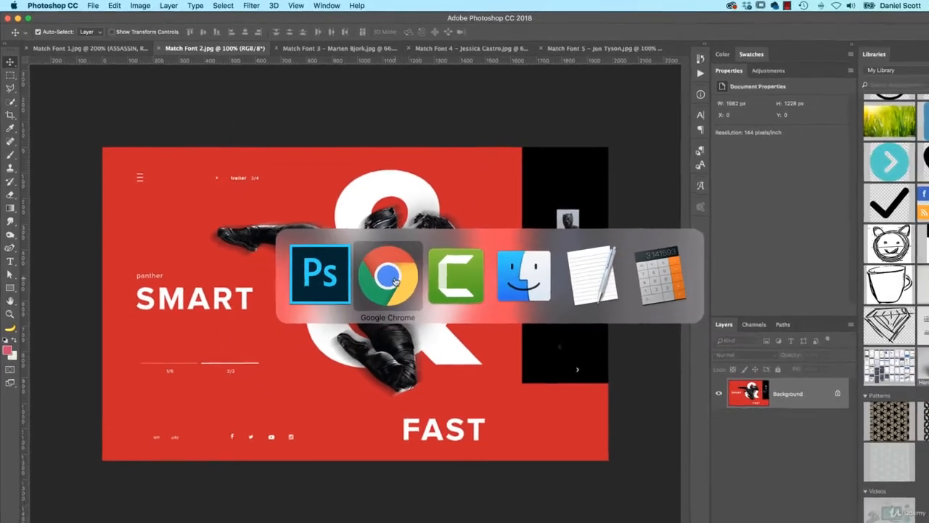
pyautogui.click(392, 279)
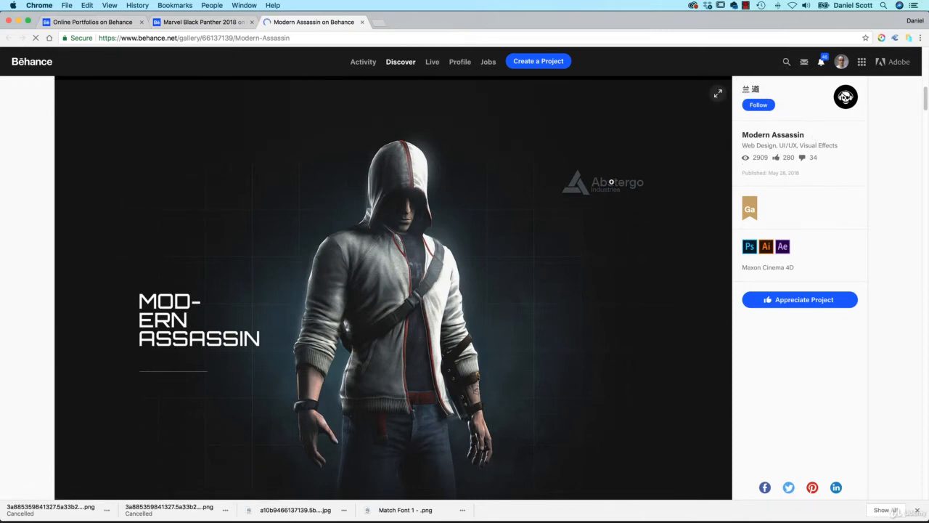
pyautogui.click(166, 22)
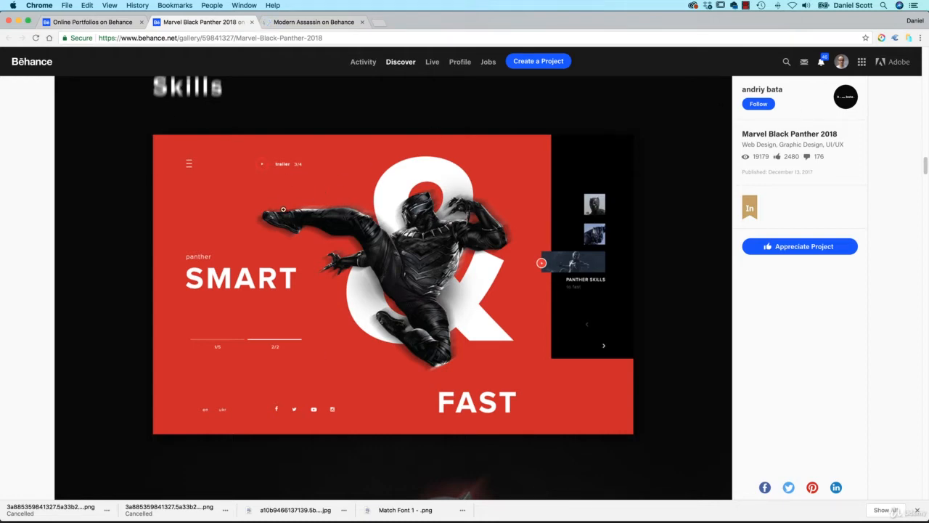
# Step: Return to Photoshop and add a text layer reading SMART in the Match Font 2 document near the original word
pyautogui.press('super+Tab')
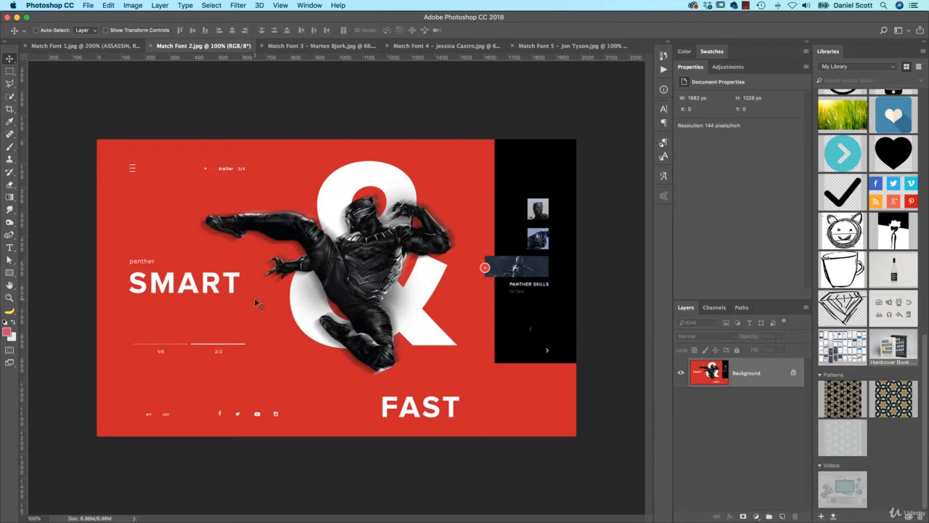
pyautogui.click(10, 247)
pyautogui.click(173, 331)
pyautogui.write('SMART')
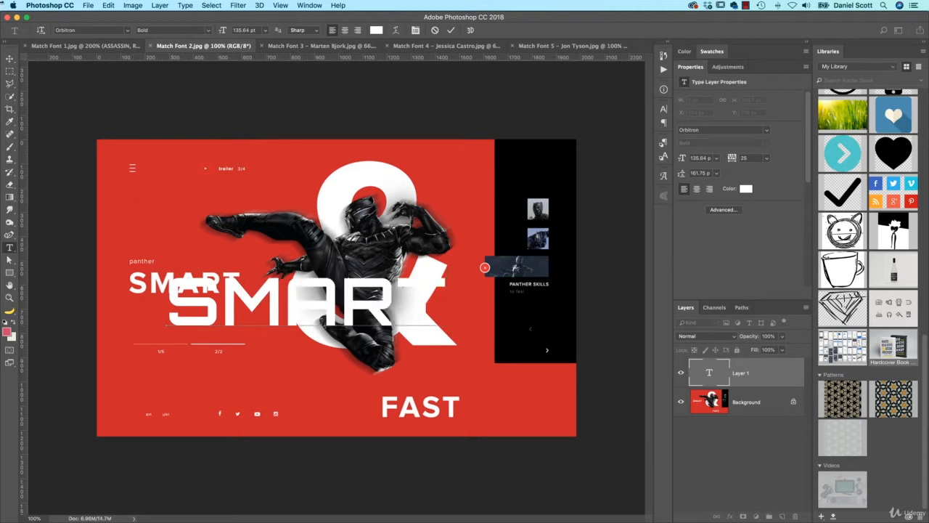
# Step: Move the SMART text under the original word and scale it down to about 55.8 pt to match its width
pyautogui.click(9, 58)
pyautogui.moveTo(216, 298); pyautogui.dragTo(177, 321)
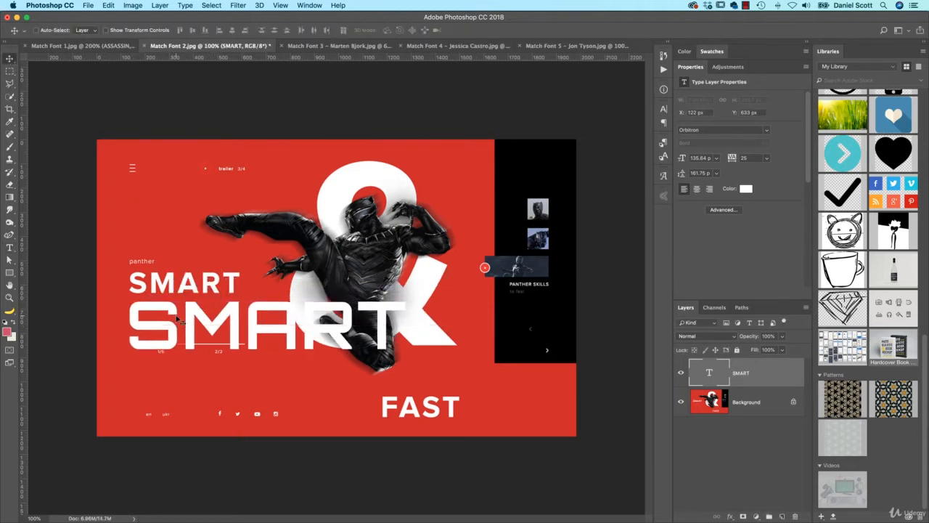
pyautogui.hotkey('ctrl', 't')
pyautogui.moveTo(408, 365); pyautogui.dragTo(224, 322)
pyautogui.press('Return')
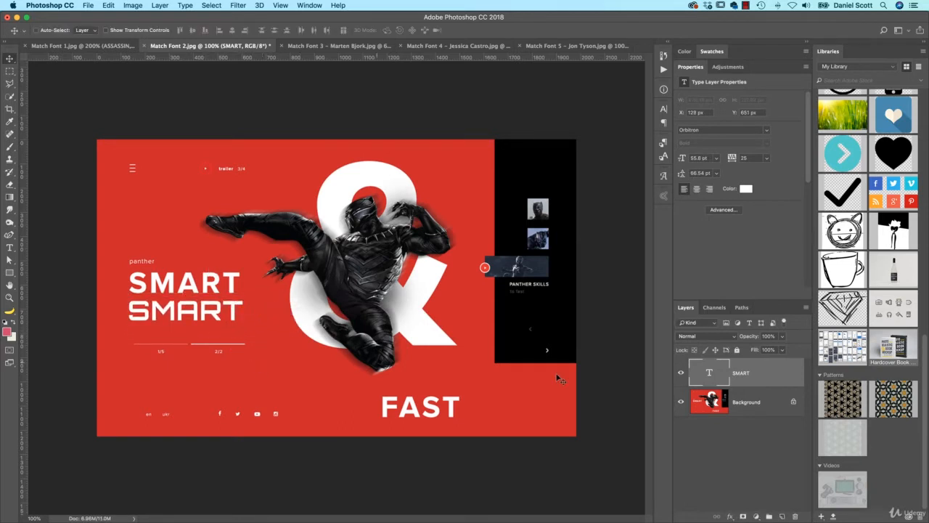
# Step: Select the original SMART word with a rectangular marquee and run Match Font on it
pyautogui.press('m')
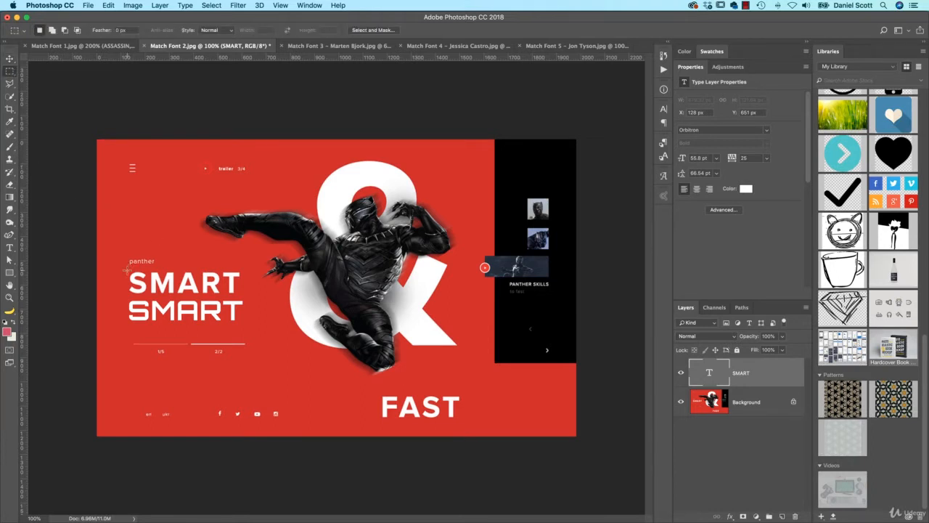
pyautogui.moveTo(126, 270); pyautogui.dragTo(241, 295)
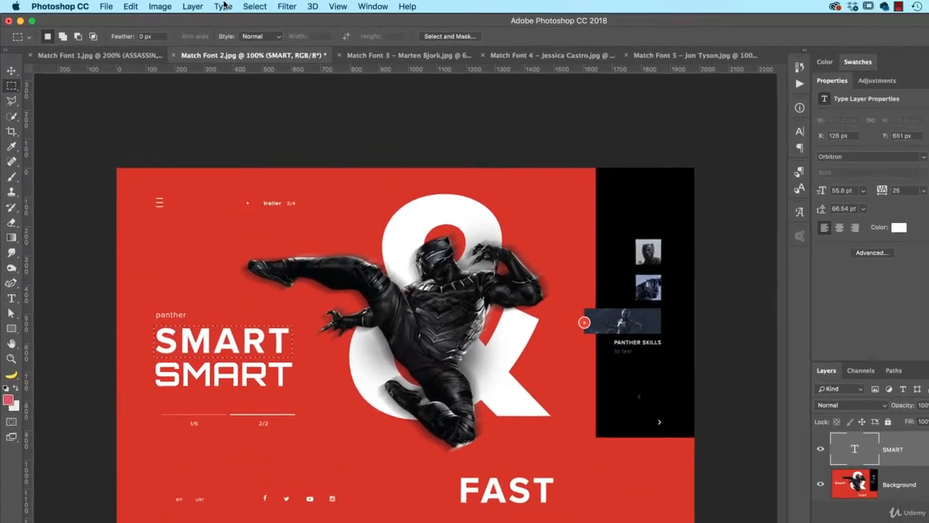
pyautogui.click(185, 6)
pyautogui.click(262, 190)
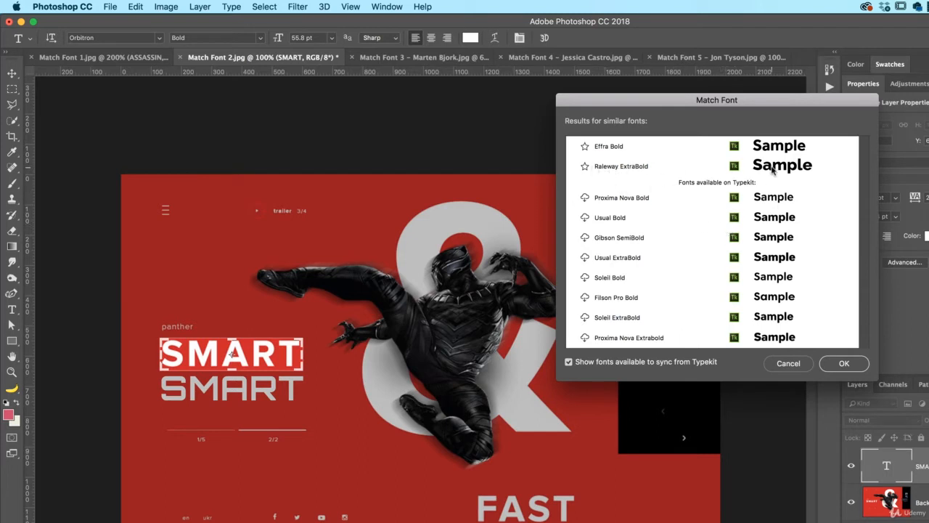
# Step: Compare the suggested Effra Bold, Raleway ExtraBold and Proxima Nova Bold fonts with the original SMART word
pyautogui.click(628, 168)
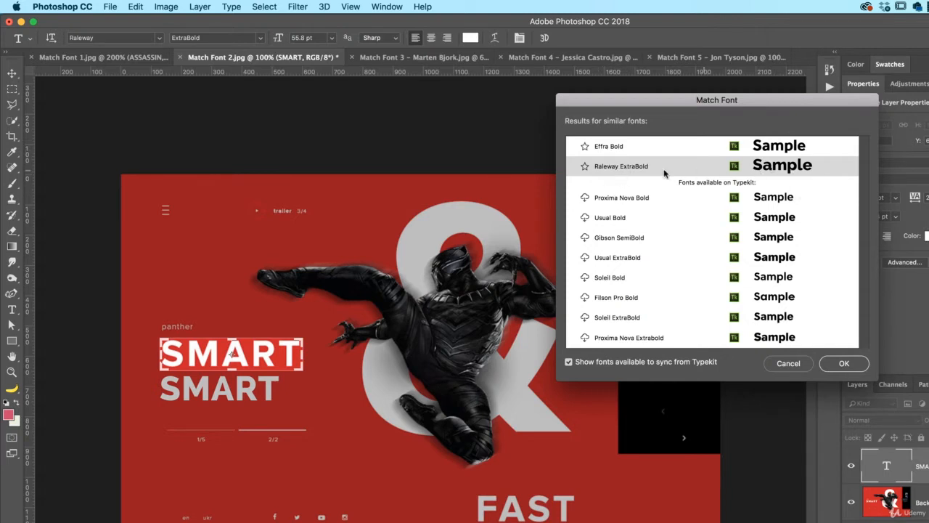
pyautogui.click(603, 150)
pyautogui.click(604, 167)
pyautogui.click(772, 200)
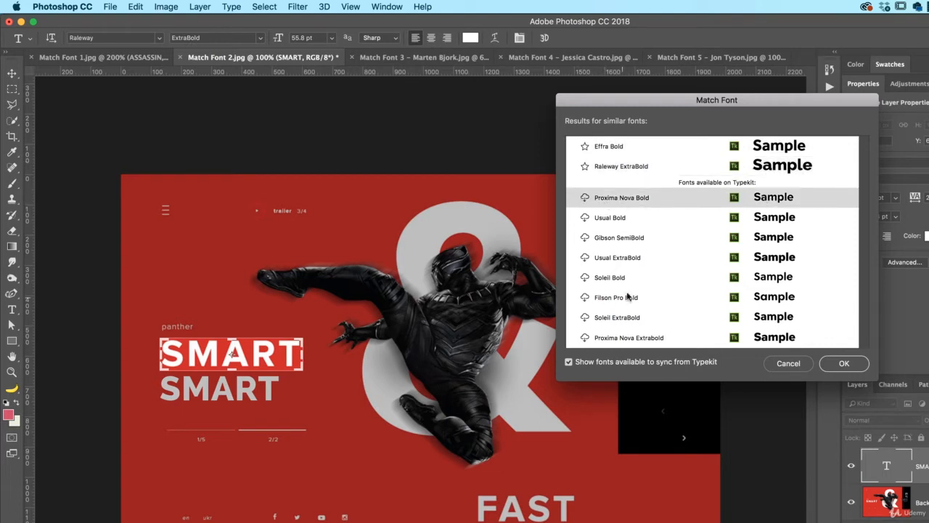
pyautogui.click(667, 167)
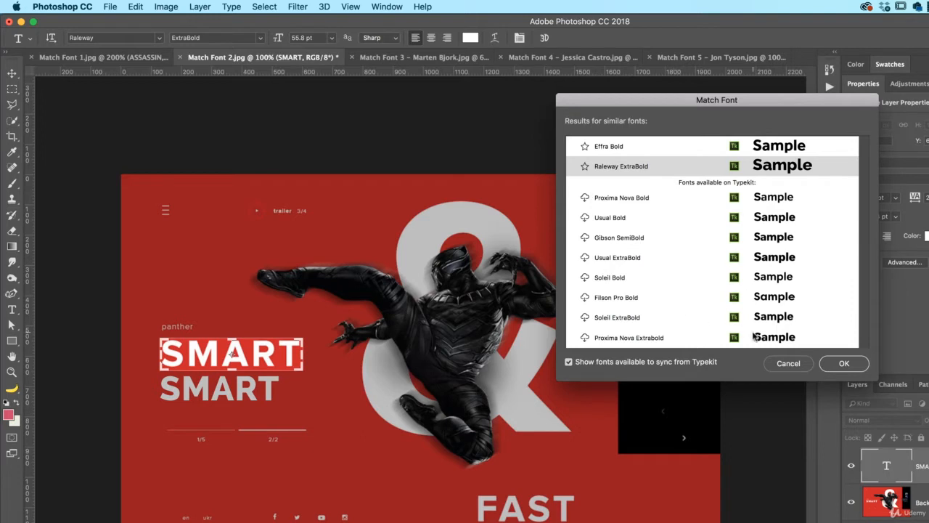
# Step: Sync Proxima Nova Extrabold from Typekit and accept the font match
pyautogui.click(585, 338)
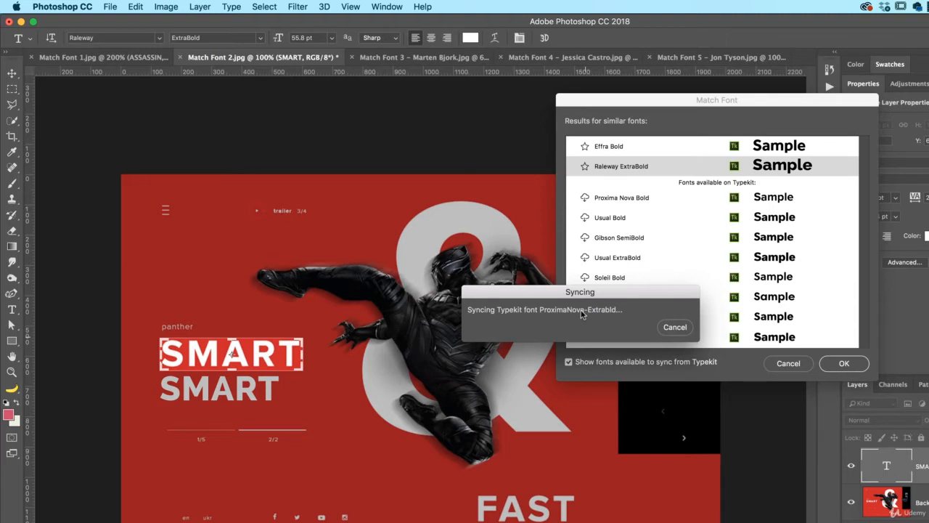
pyautogui.click(840, 364)
pyautogui.press('m')
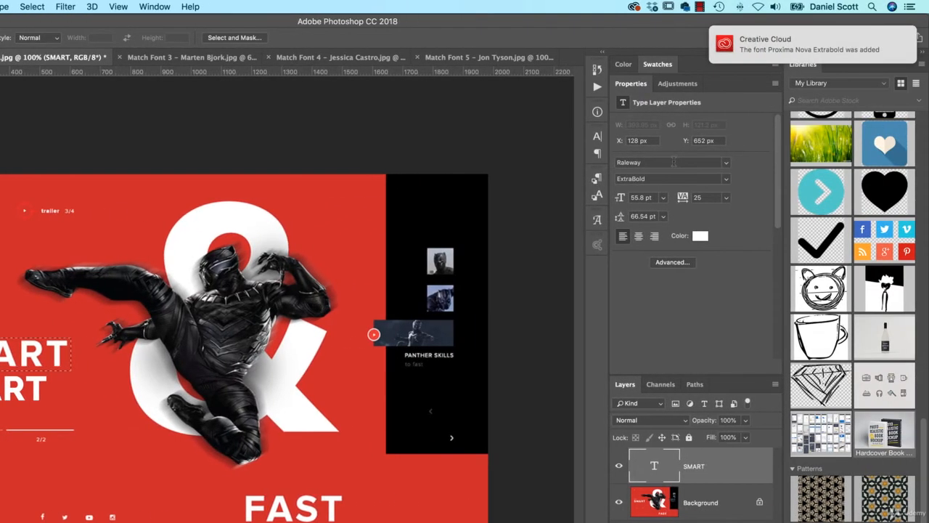
# Step: Set the font of the SMART text layer to Proxima Nova Extrabold
pyautogui.click(827, 162)
pyautogui.write('PROX')
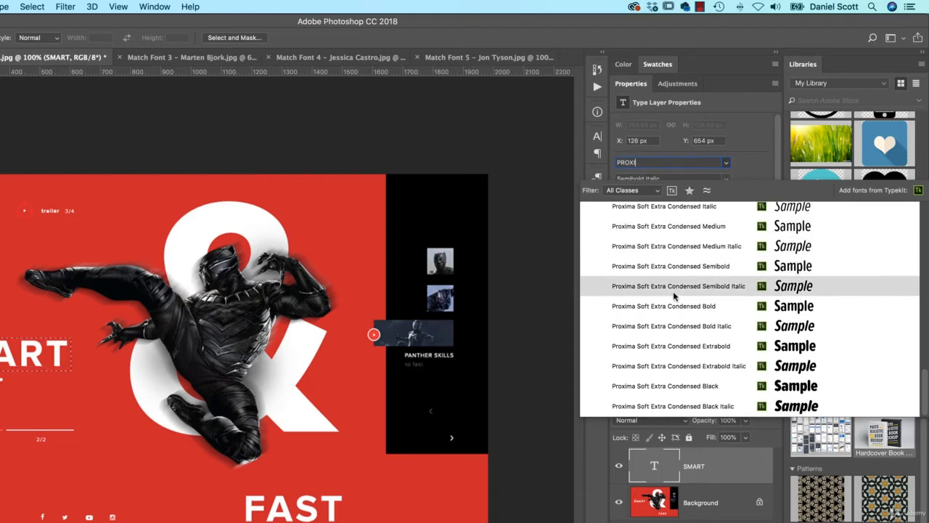
pyautogui.scroll(10, 673, 303)
pyautogui.scroll(3, 671, 299)
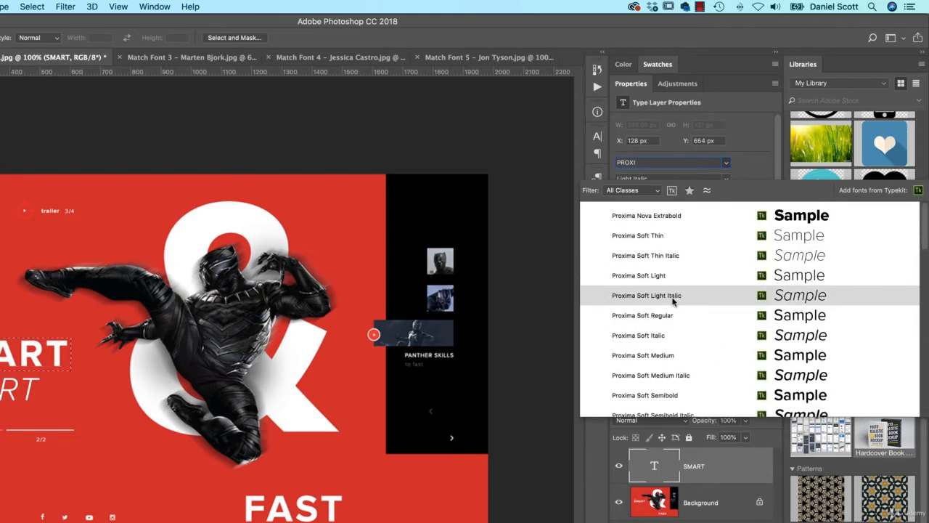
pyautogui.click(670, 213)
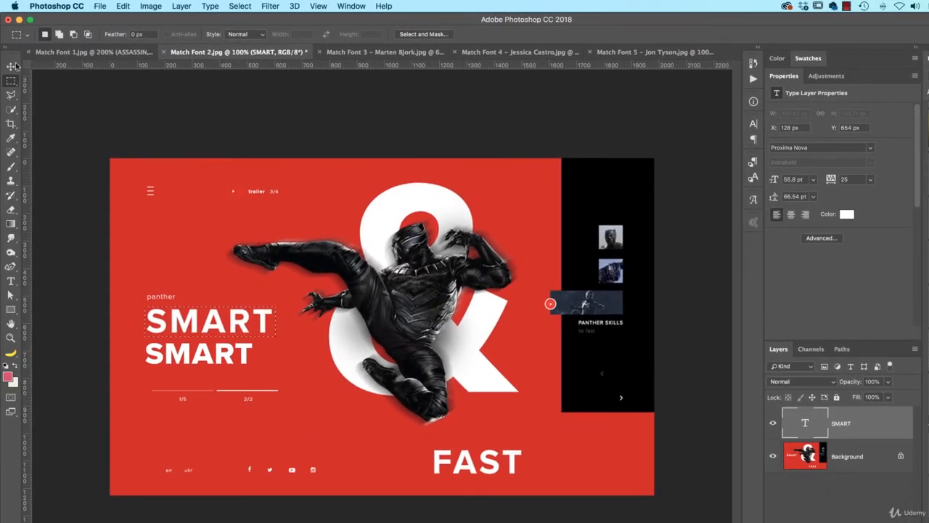
# Step: Scale the SMART text up to about 67.55 pt to match the original word's width
pyautogui.click(11, 66)
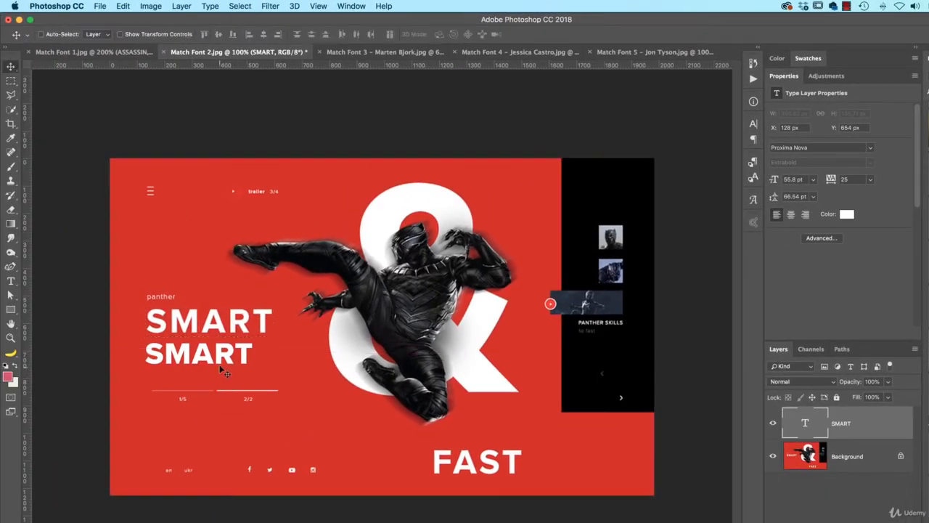
pyautogui.press('super+t')
pyautogui.moveTo(252, 375); pyautogui.dragTo(274, 382)
pyautogui.press('Return')
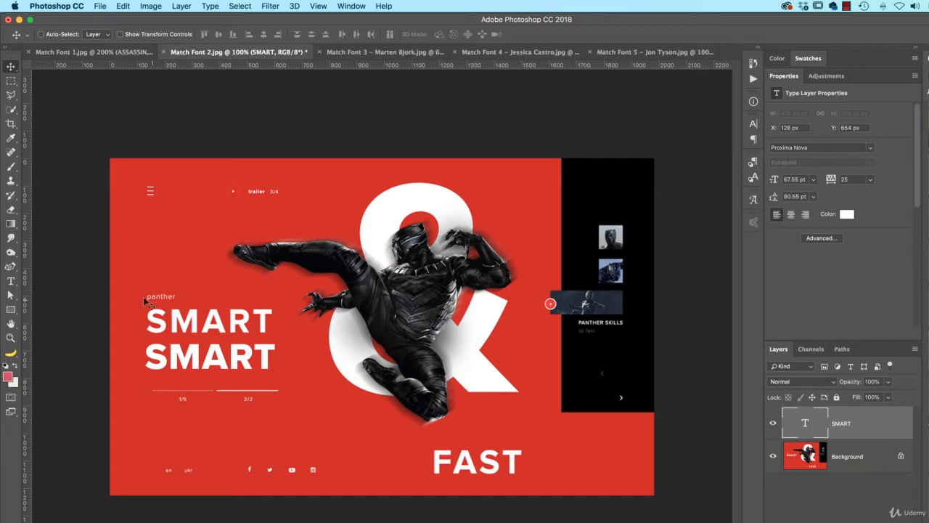
# Step: Switch to the Match Font 3 document and convert its locked Background into a regular layer
pyautogui.click(367, 52)
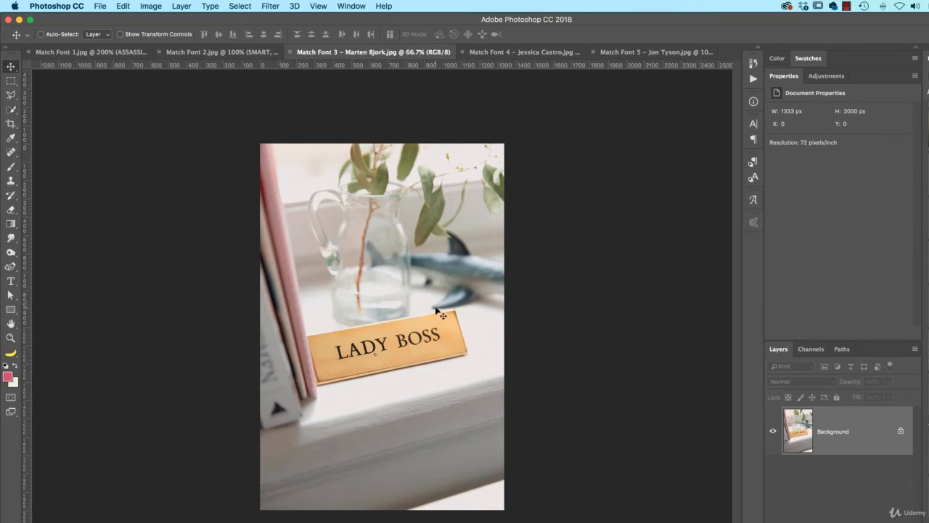
pyautogui.doubleClick(848, 433)
pyautogui.press('Return')
pyautogui.press('super+t')
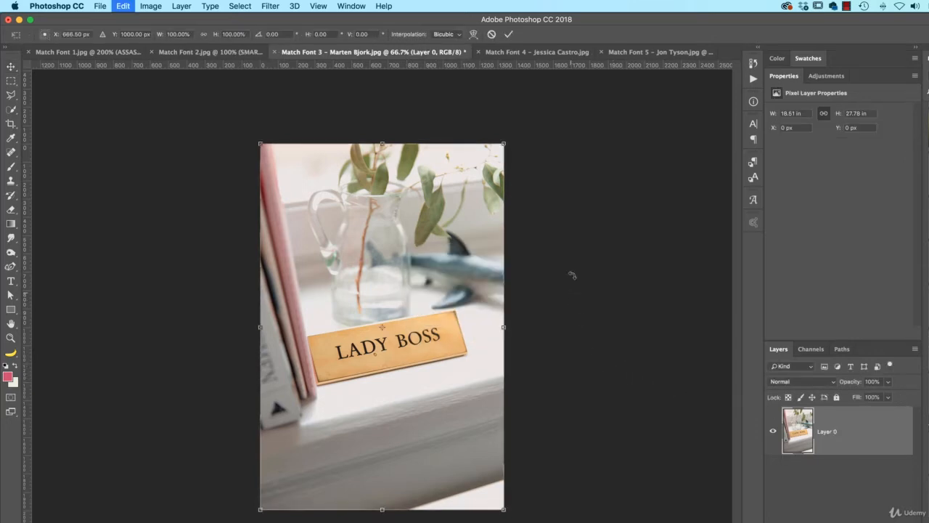
pyautogui.moveTo(572, 275); pyautogui.dragTo(594, 194)
pyautogui.press('Escape')
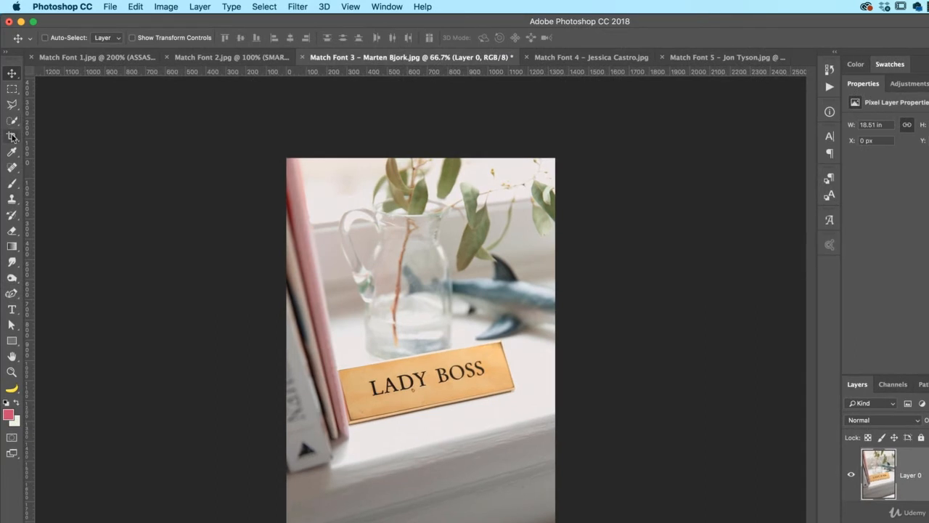
# Step: Perspective-crop the photo to the four corners of the LADY BOSS nameplate to straighten the lettering
pyautogui.click(11, 136)
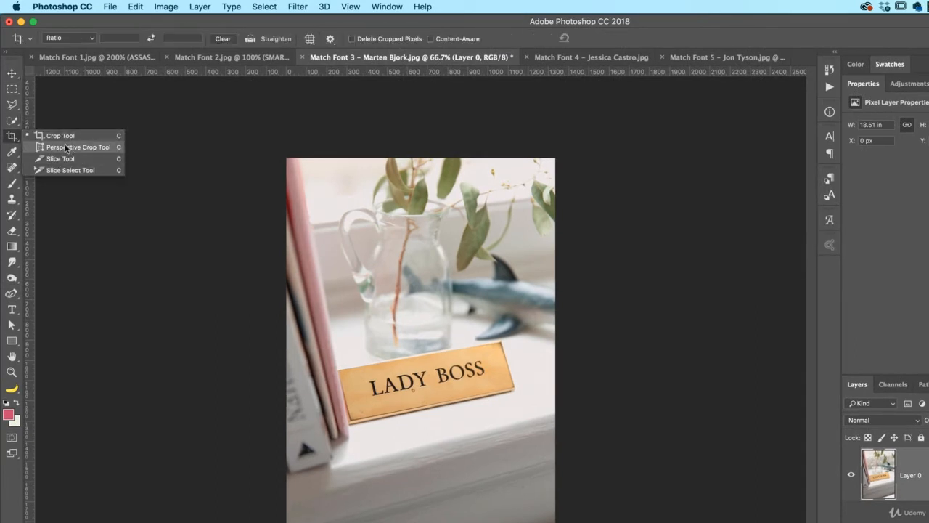
pyautogui.click(68, 151)
pyautogui.click(338, 371)
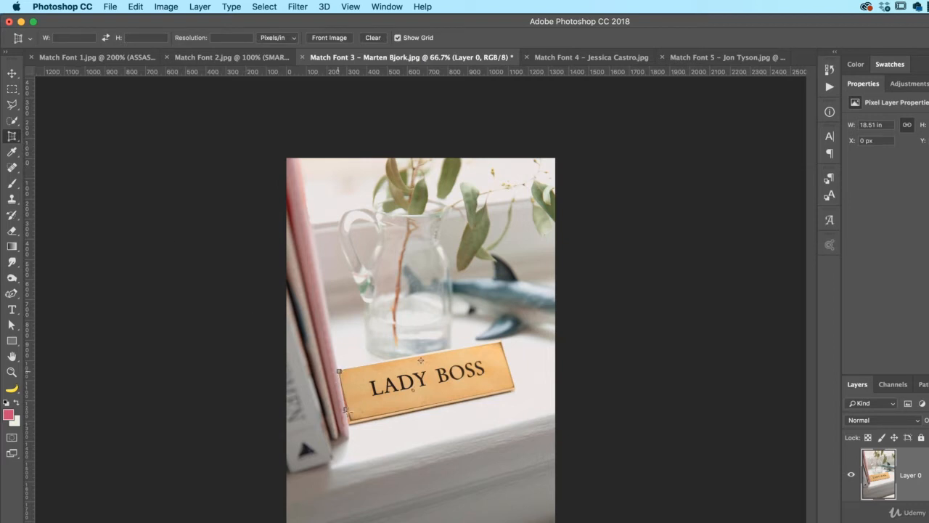
pyautogui.click(350, 420)
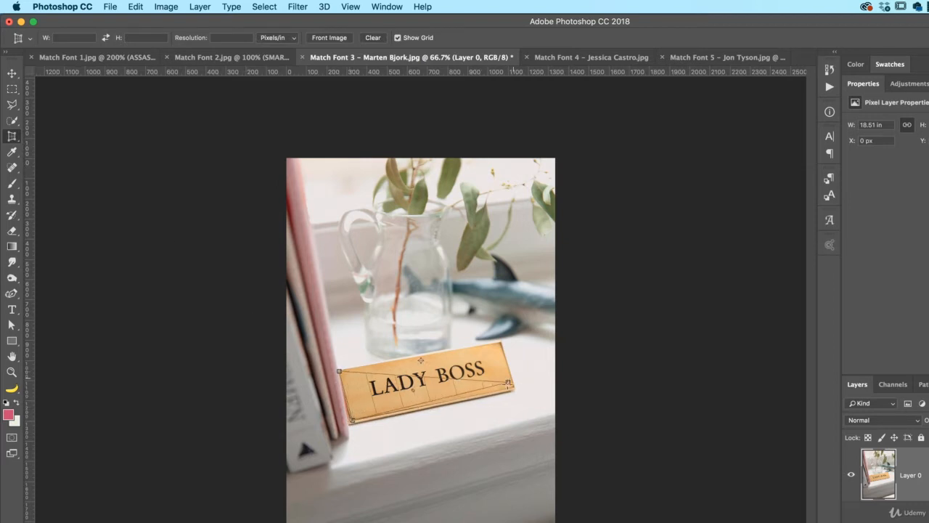
pyautogui.click(514, 386)
pyautogui.click(501, 349)
pyautogui.moveTo(500, 350); pyautogui.dragTo(500, 341)
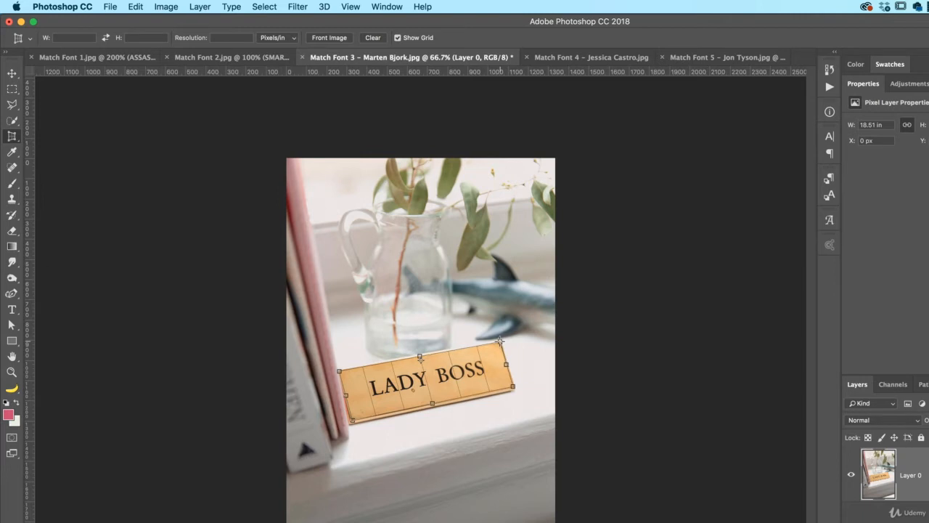
pyautogui.press('Return')
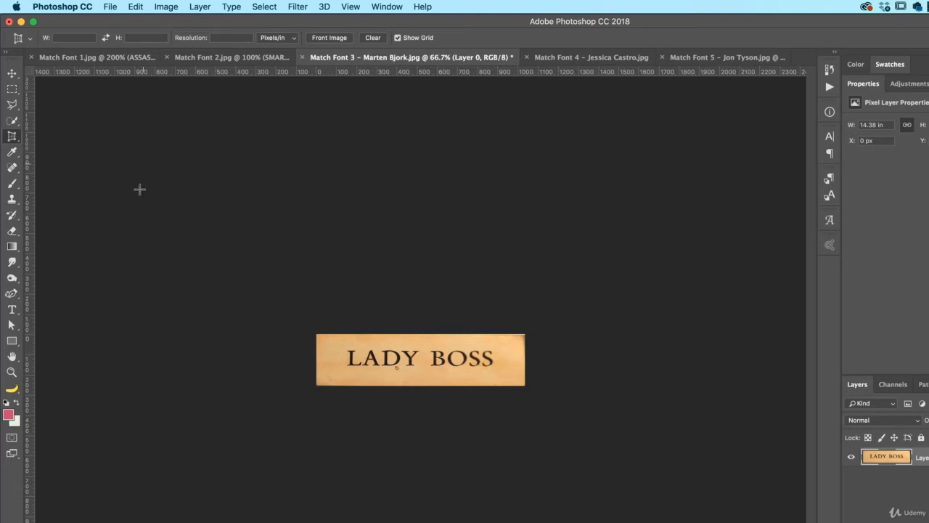
# Step: Select the LADY BOSS lettering with a rectangular marquee and check its similar fonts with Match Font
pyautogui.press('m')
pyautogui.moveTo(341, 343); pyautogui.dragTo(503, 376)
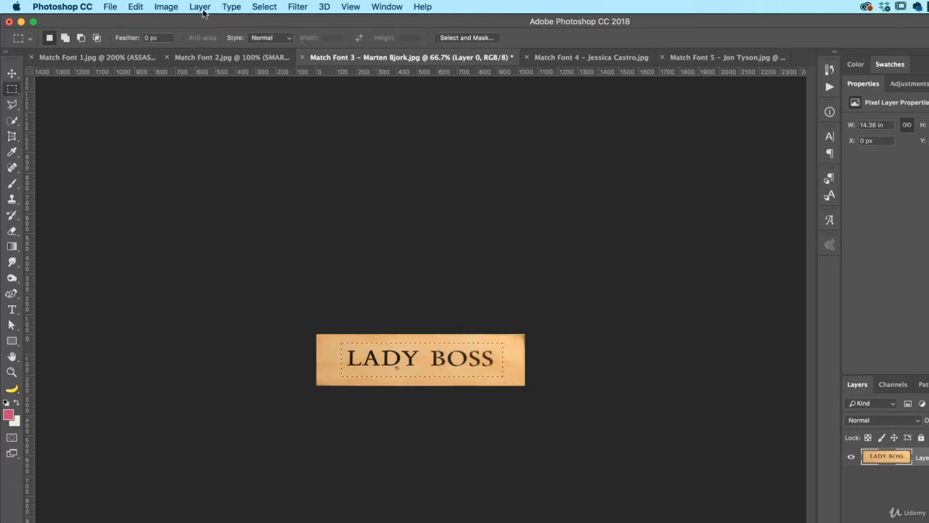
pyautogui.click(231, 6)
pyautogui.click(225, 29)
pyautogui.click(231, 6)
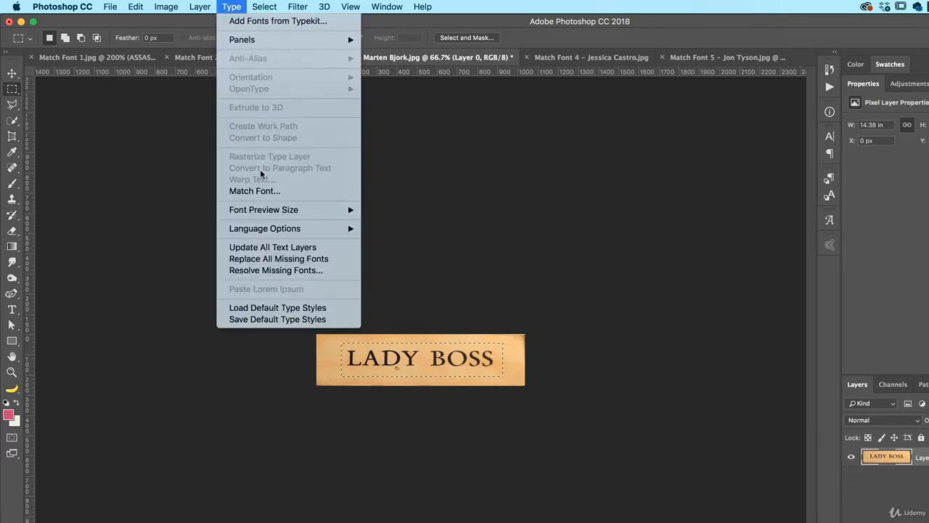
pyautogui.click(262, 192)
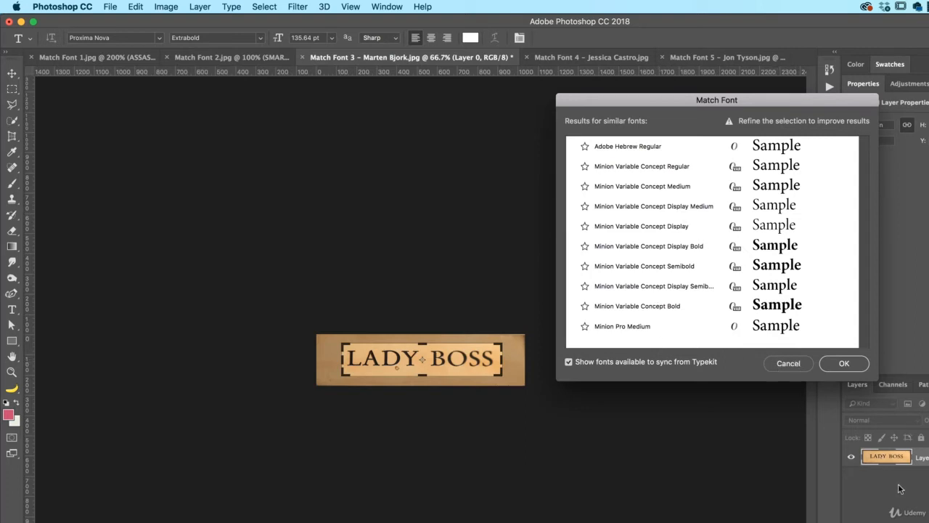
pyautogui.click(789, 365)
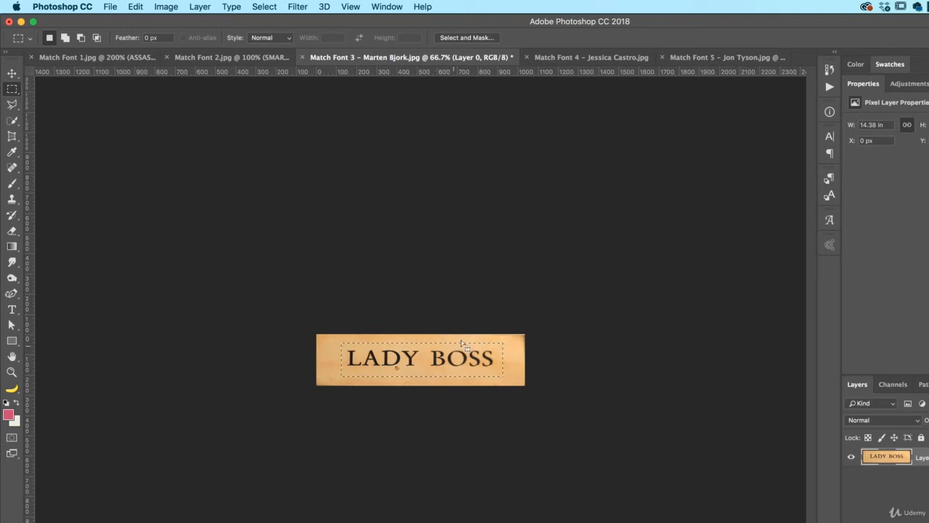
# Step: Switch to the Match Font 4 document and convert its locked Background into a regular layer
pyautogui.click(571, 58)
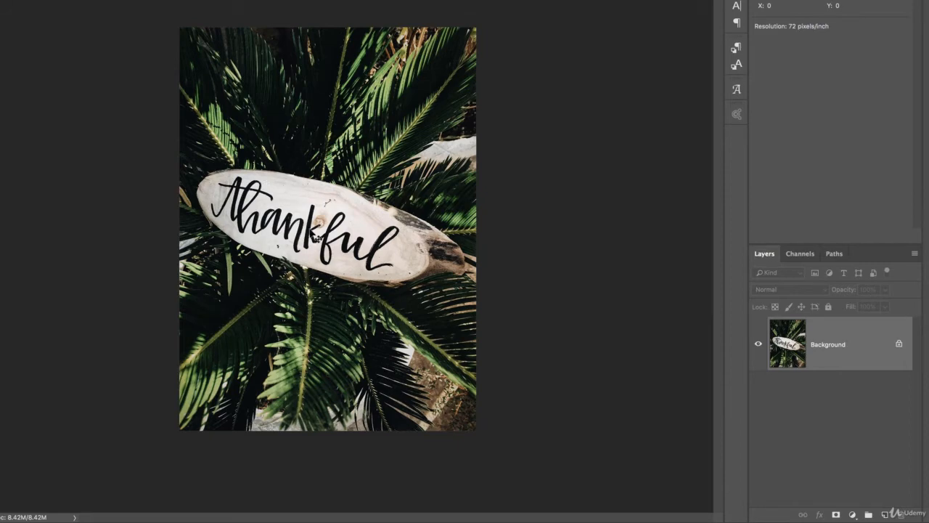
pyautogui.doubleClick(827, 344)
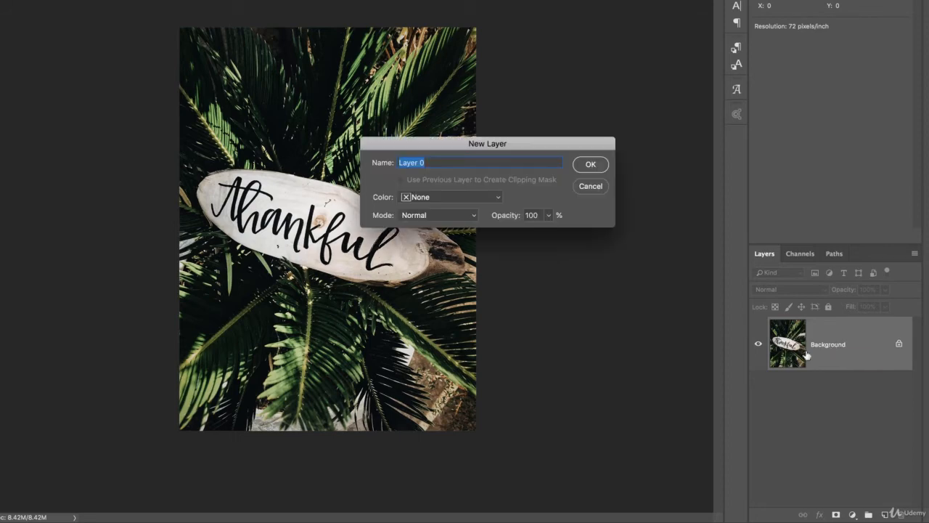
pyautogui.press('Return')
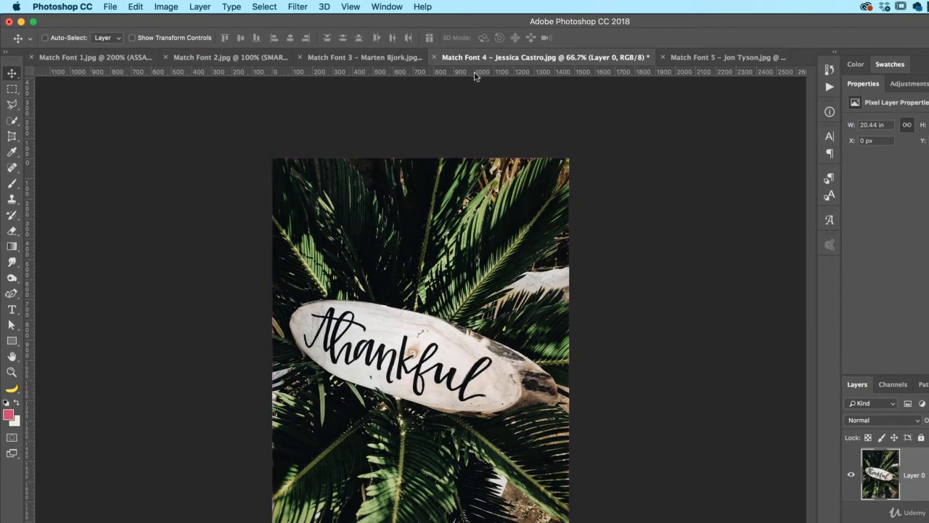
# Step: Place a horizontal guide across the photo near the base of the thankful lettering
pyautogui.press('super+r')
pyautogui.press('super+r')
pyautogui.press('super+r')
pyautogui.press('super+r')
pyautogui.press('super+r')
pyautogui.press('super+r')
pyautogui.moveTo(442, 69); pyautogui.dragTo(435, 398)
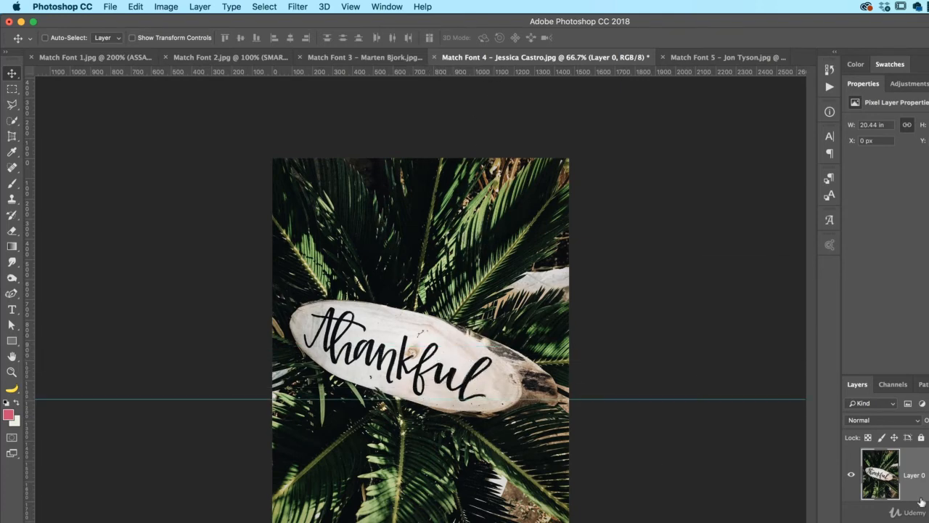
# Step: Rotate the photo layer counterclockwise and reposition it so the thankful lettering sits level along the guide
pyautogui.press('super+t')
pyautogui.moveTo(592, 428); pyautogui.dragTo(695, 374)
pyautogui.moveTo(398, 322); pyautogui.dragTo(447, 351)
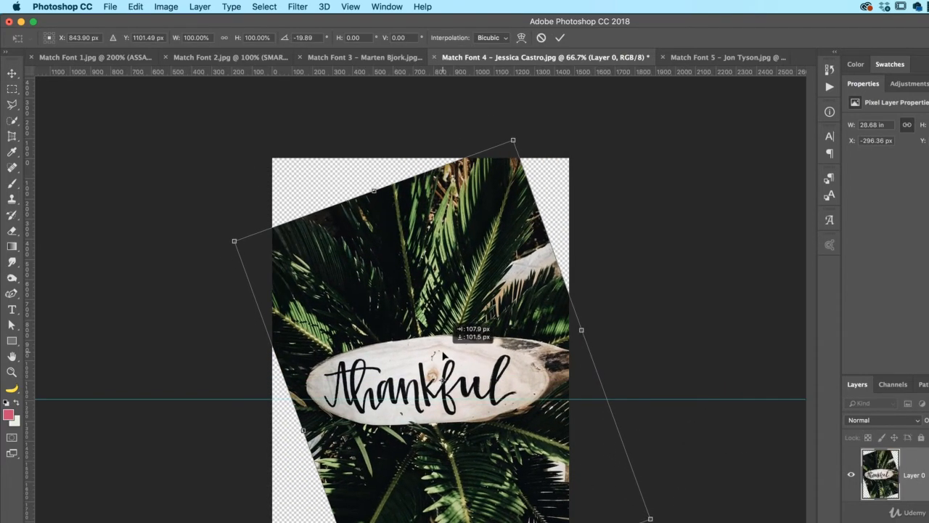
pyautogui.moveTo(646, 288); pyautogui.dragTo(658, 319)
pyautogui.moveTo(475, 379); pyautogui.dragTo(471, 376)
pyautogui.press('Return')
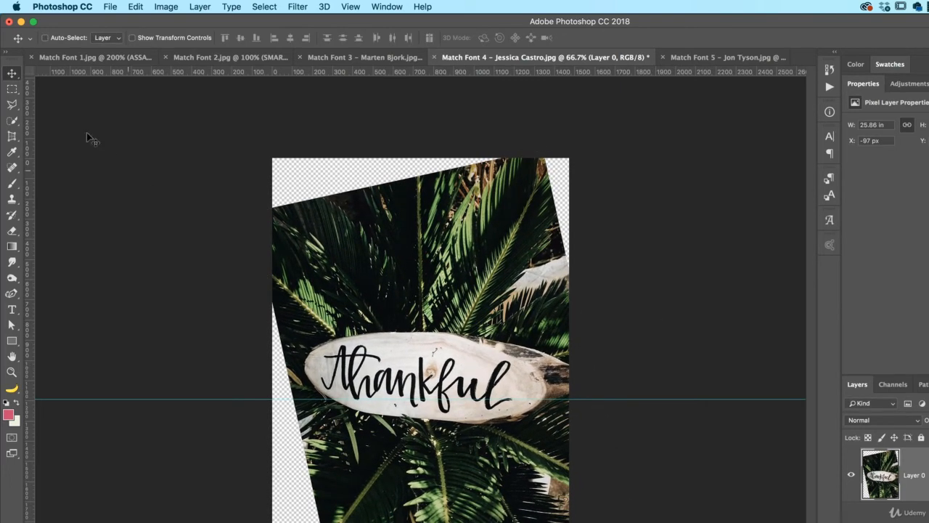
# Step: Select the thankful lettering with a rectangular marquee and check its similar fonts with Match Font
pyautogui.click(12, 89)
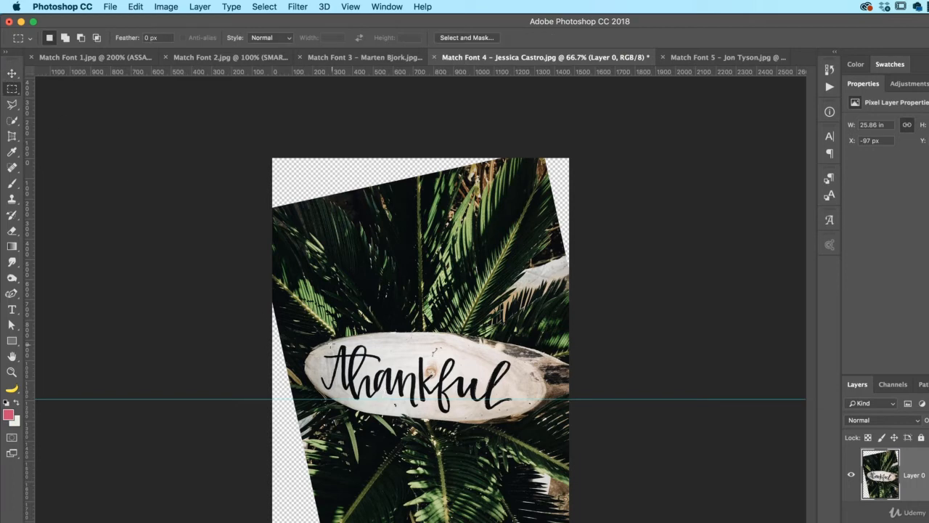
pyautogui.moveTo(315, 341); pyautogui.dragTo(523, 410)
pyautogui.click(231, 8)
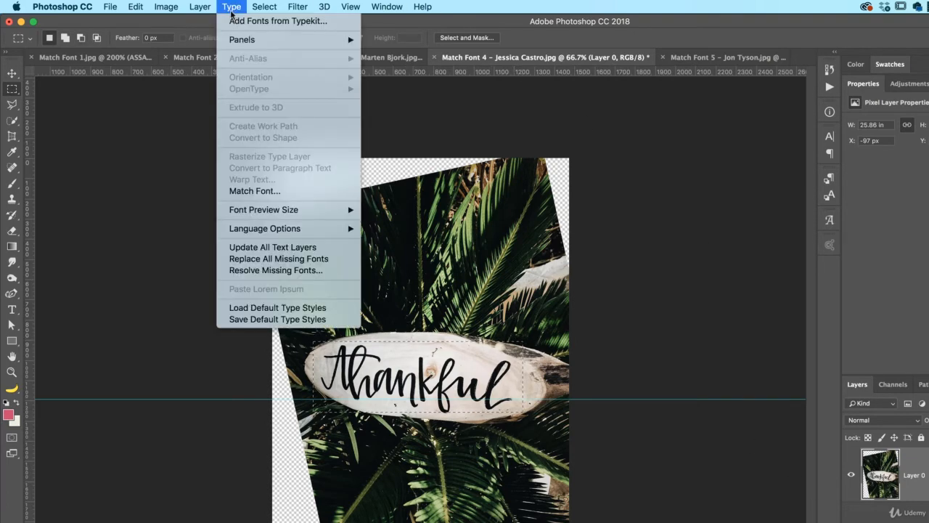
pyautogui.click(312, 192)
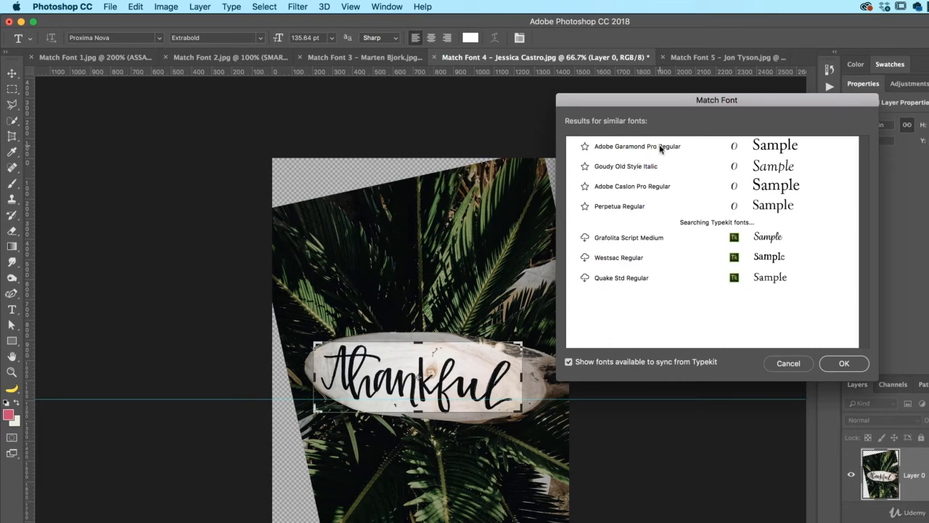
pyautogui.click(788, 365)
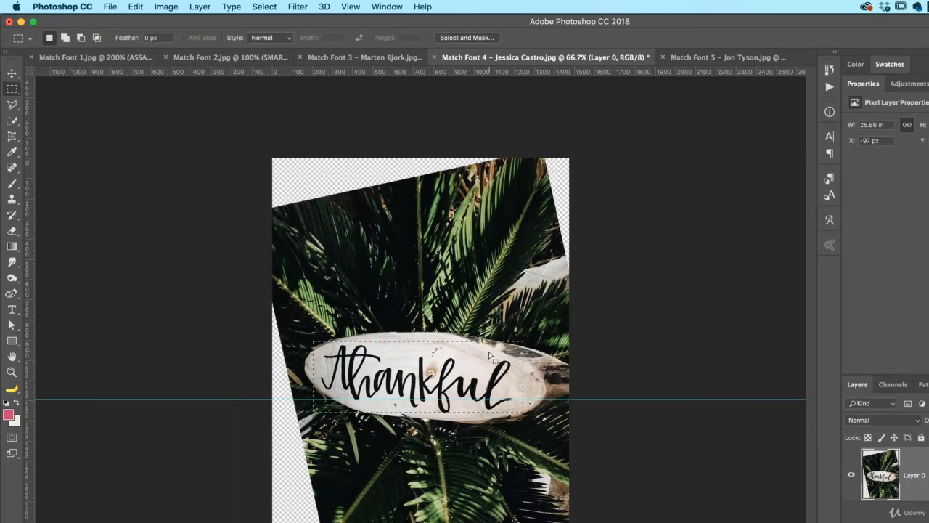
# Step: Copy the selected thankful lettering to a new layer, move it above the original sign, and hide Layer 0
pyautogui.press('super+j')
pyautogui.press('v')
pyautogui.moveTo(465, 347); pyautogui.dragTo(465, 224)
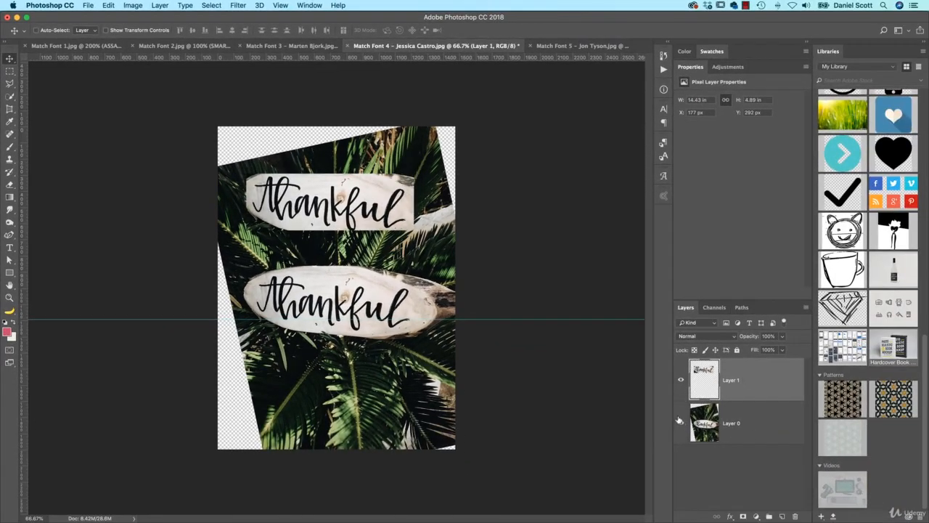
pyautogui.click(681, 421)
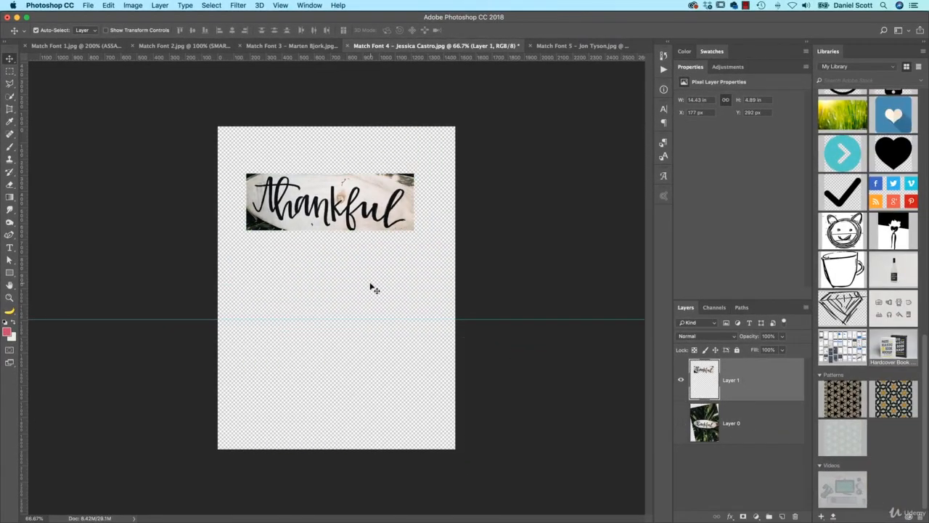
# Step: Erase the dark leaves, corners and wood marks around the copied thankful lettering without touching the letters
pyautogui.press('super+plus')
pyautogui.press('super+plus')
pyautogui.moveTo(418, 242); pyautogui.dragTo(438, 428)
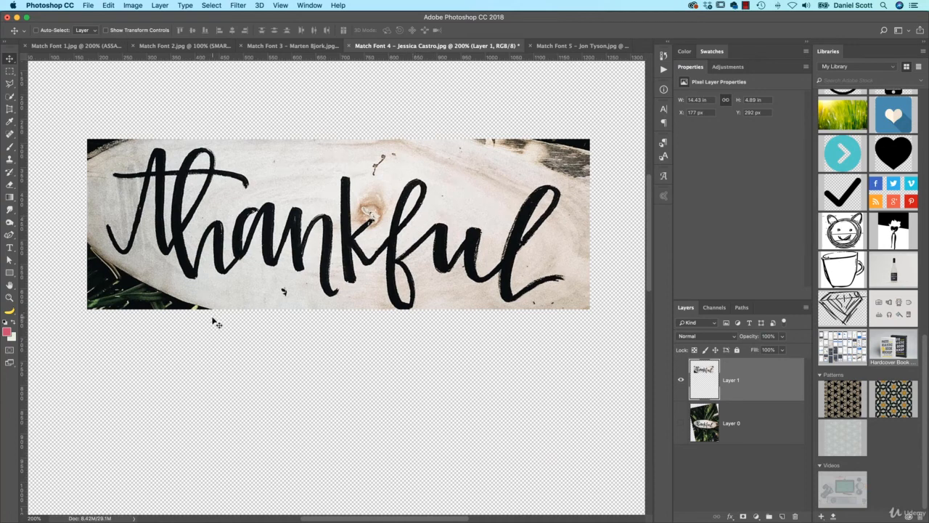
pyautogui.press('e')
pyautogui.moveTo(111, 337)
pyautogui.mouseDown()
pyautogui.moveTo(171, 343)
pyautogui.moveTo(132, 314)
pyautogui.moveTo(182, 334)
pyautogui.moveTo(133, 338)
pyautogui.moveTo(91, 312)
pyautogui.moveTo(103, 301)
pyautogui.moveTo(77, 276)
pyautogui.mouseUp()
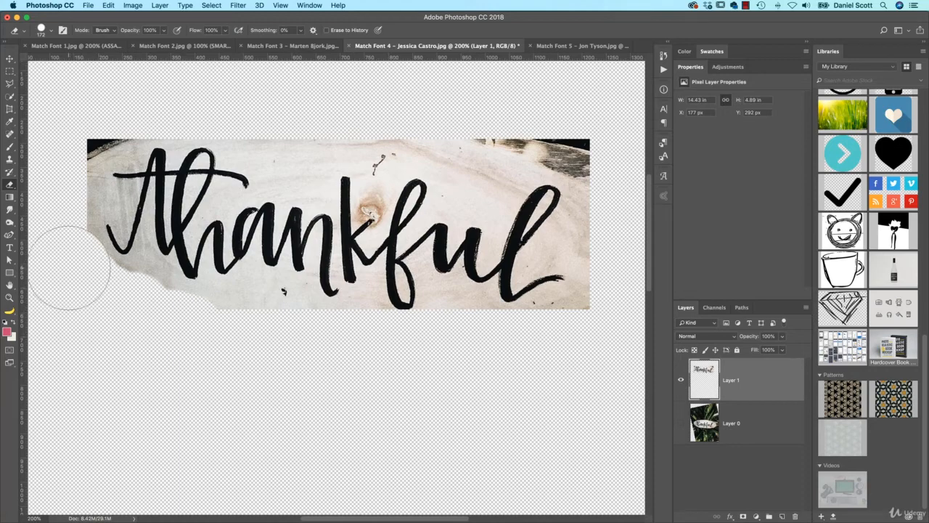
pyautogui.moveTo(66, 114)
pyautogui.mouseDown()
pyautogui.moveTo(88, 123)
pyautogui.moveTo(106, 113)
pyautogui.mouseUp()
pyautogui.hscroll(5, 105, 113)
pyautogui.scroll(5, 105, 113)
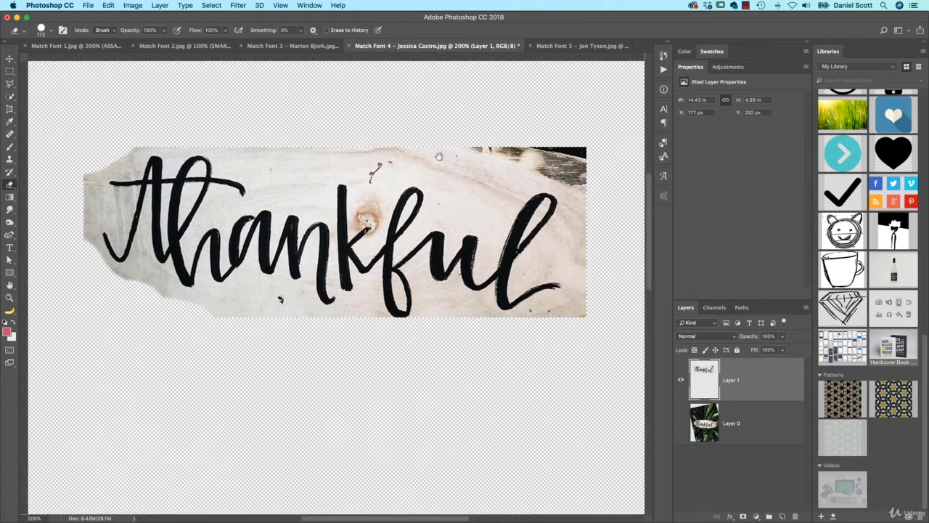
pyautogui.moveTo(373, 146)
pyautogui.mouseDown()
pyautogui.moveTo(416, 185)
pyautogui.moveTo(477, 203)
pyautogui.mouseUp()
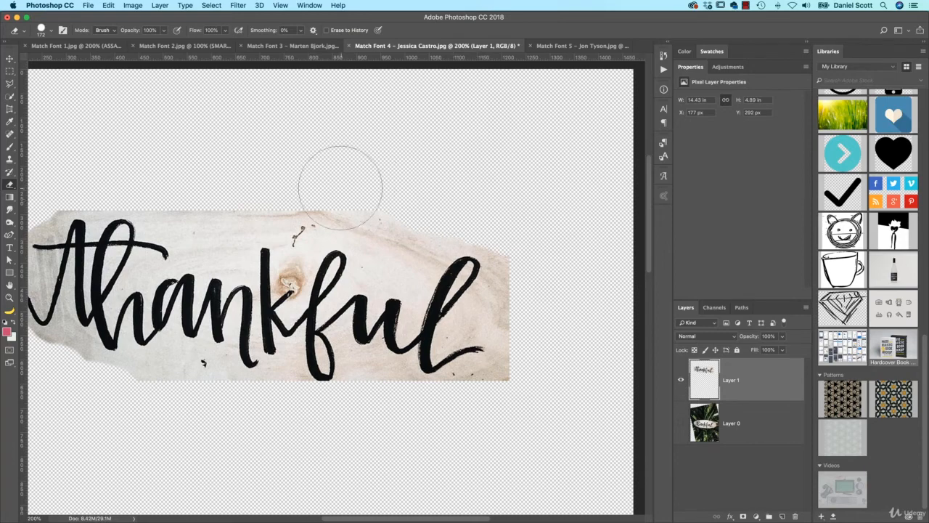
pyautogui.moveTo(320, 196)
pyautogui.mouseDown()
pyautogui.moveTo(282, 196)
pyautogui.moveTo(320, 202)
pyautogui.moveTo(308, 248)
pyautogui.mouseUp()
# Step: Brighten the thankful layer with Levels, using a midtone input of 1.64 and a white input of 201
pyautogui.press('super+l')
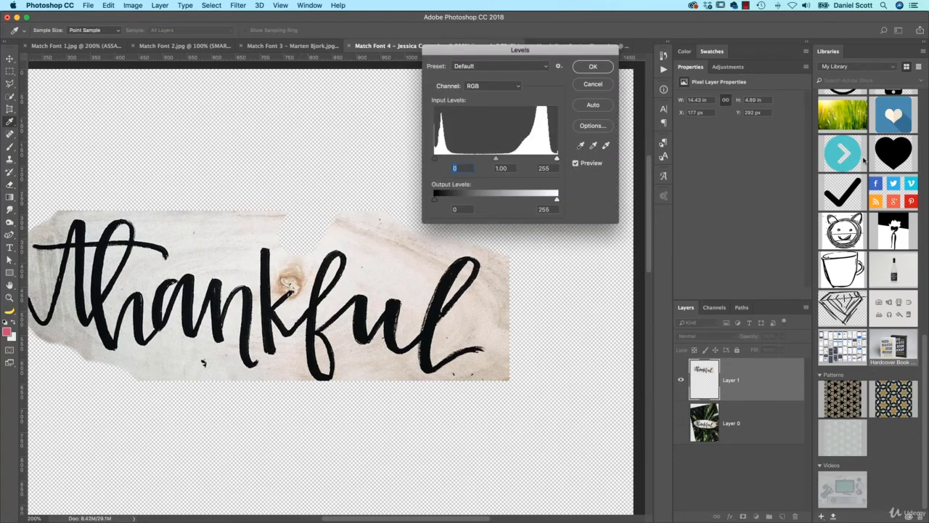
pyautogui.moveTo(557, 157); pyautogui.dragTo(465, 159)
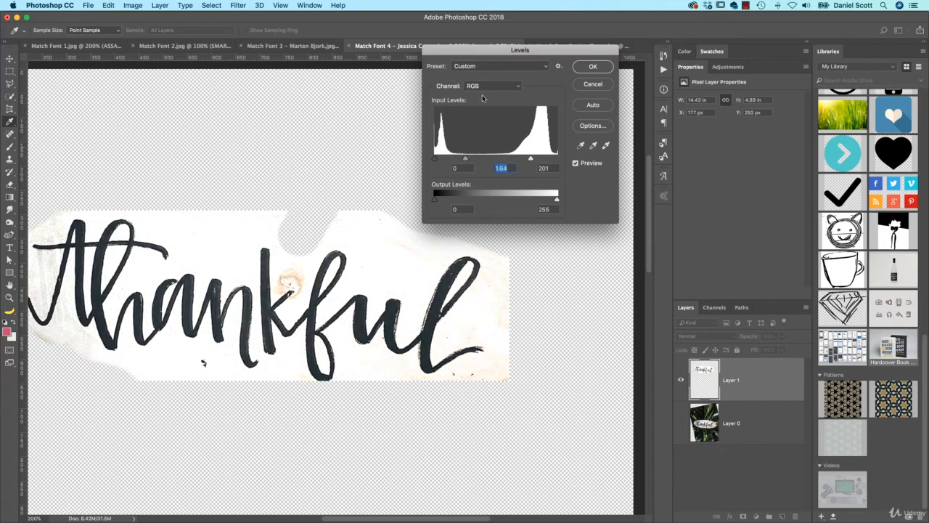
pyautogui.click(593, 66)
pyautogui.press('e')
pyautogui.press('m')
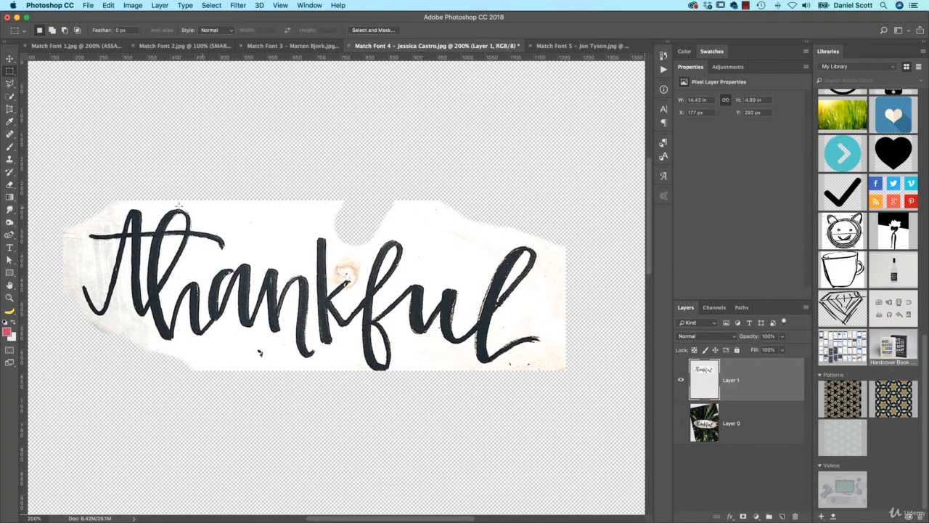
# Step: Add a new layer beneath the thankful lettering layer and fill it with white
pyautogui.click(783, 517)
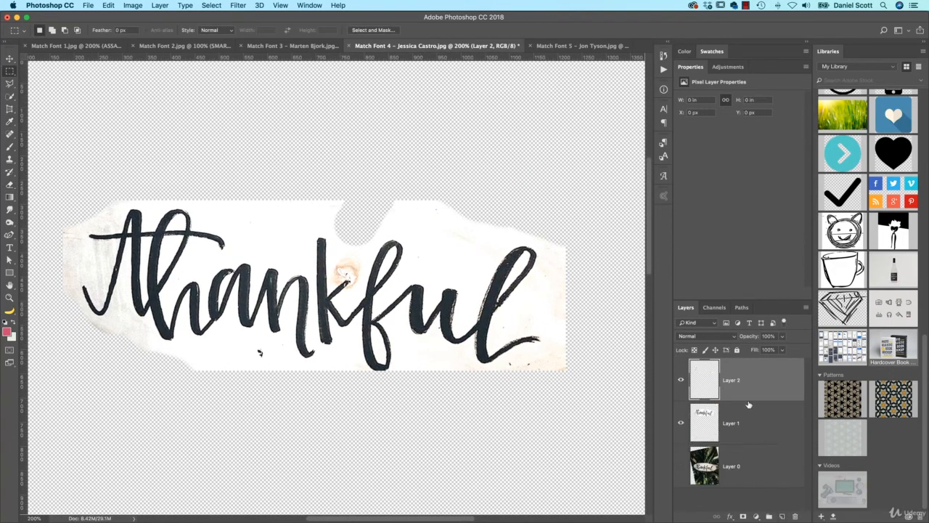
pyautogui.moveTo(734, 379); pyautogui.dragTo(740, 443)
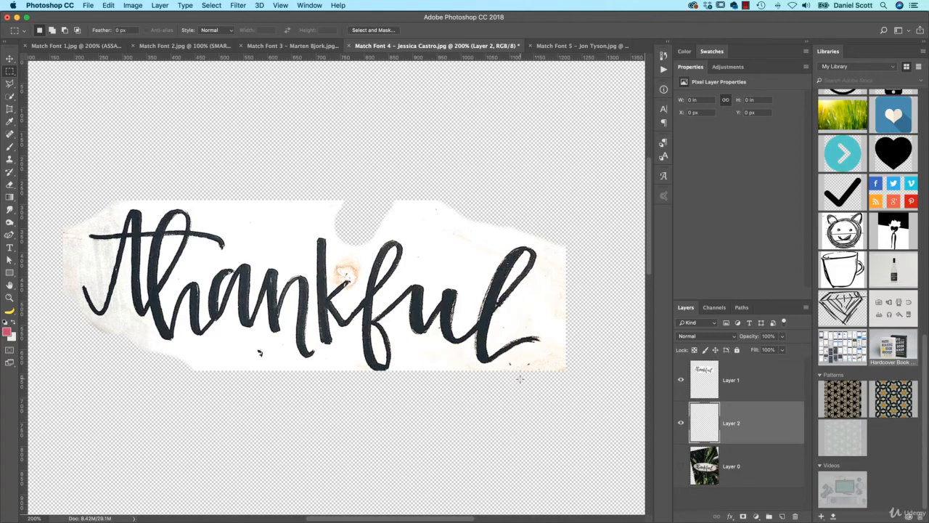
pyautogui.hotkey('alt', 'BackSpace')
pyautogui.press('super+BackSpace')
pyautogui.press('Delete')
pyautogui.press('d')
pyautogui.press('x')
pyautogui.hotkey('alt', 'BackSpace')
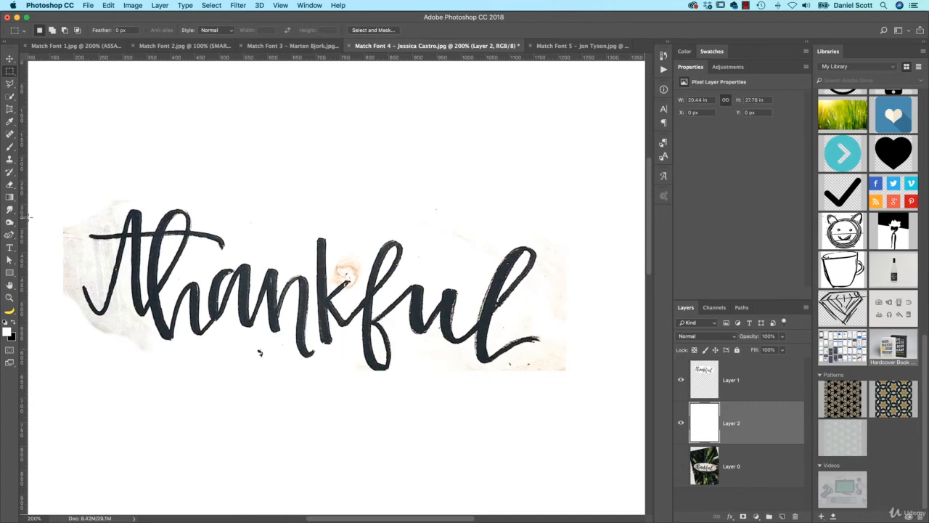
# Step: Select the cleaned thankful lettering with a rectangular marquee and run Match Font on it
pyautogui.moveTo(80, 204); pyautogui.dragTo(574, 373)
pyautogui.click(184, 5)
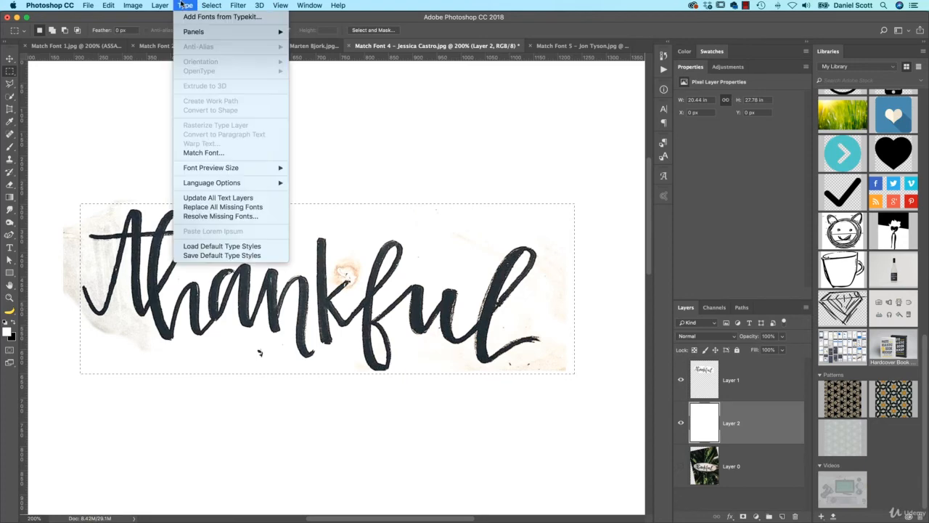
pyautogui.click(218, 153)
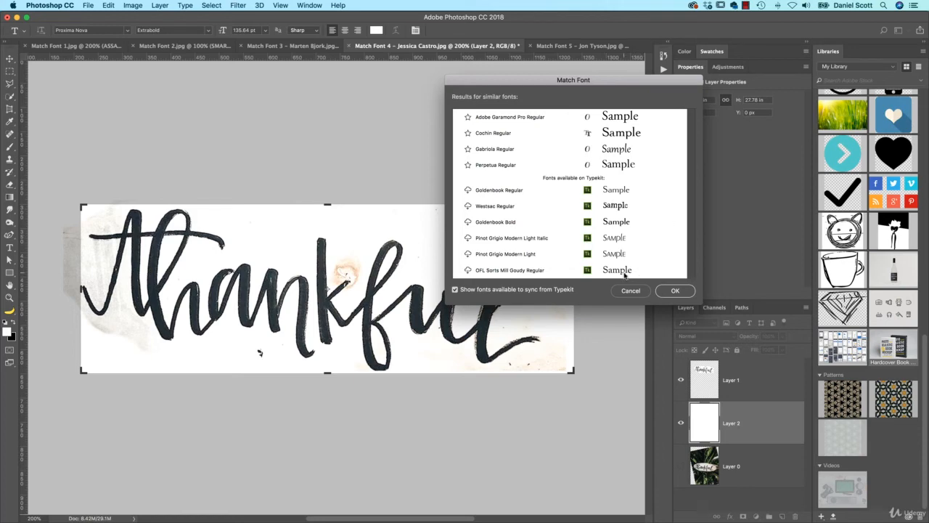
# Step: Enlarge the Match Font area around the whole word, narrow it to the kful letters, and close the comparison
pyautogui.moveTo(80, 307); pyautogui.dragTo(63, 307)
pyautogui.moveTo(317, 374); pyautogui.dragTo(317, 390)
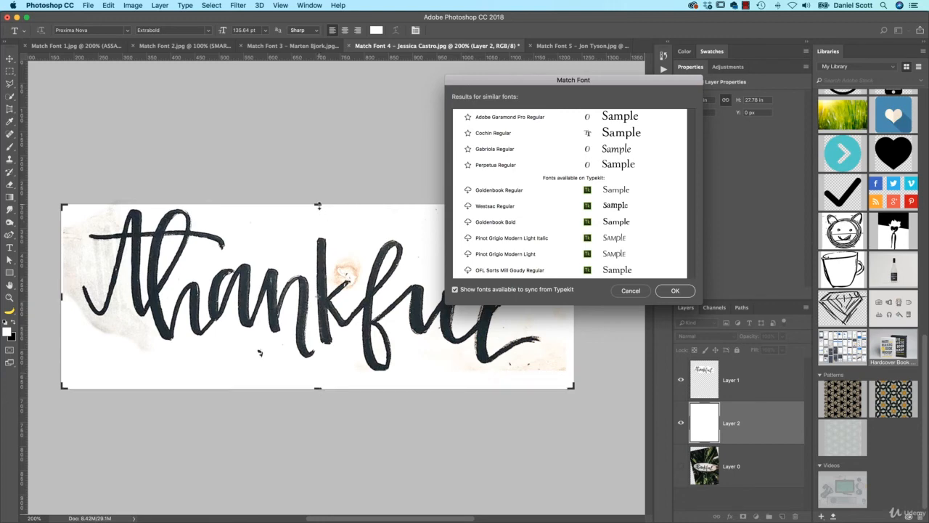
pyautogui.moveTo(317, 205); pyautogui.dragTo(317, 191)
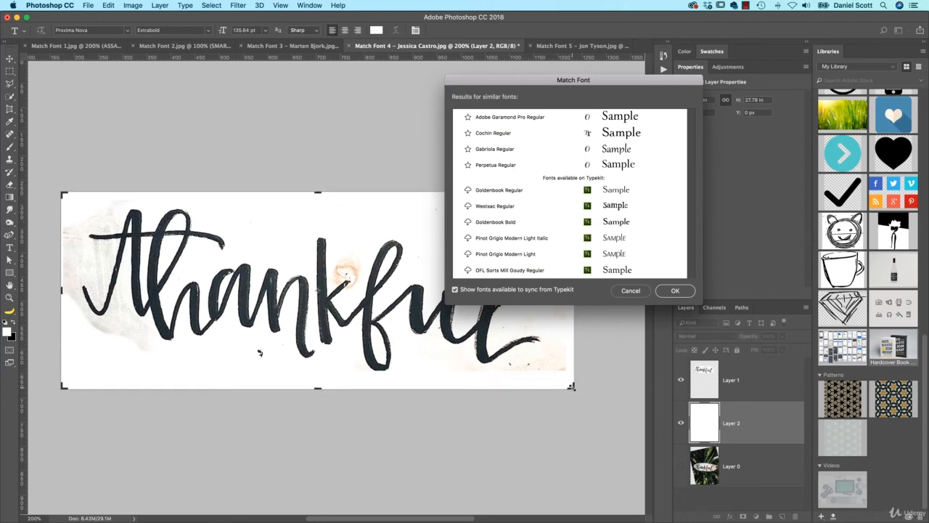
pyautogui.moveTo(62, 290); pyautogui.dragTo(314, 287)
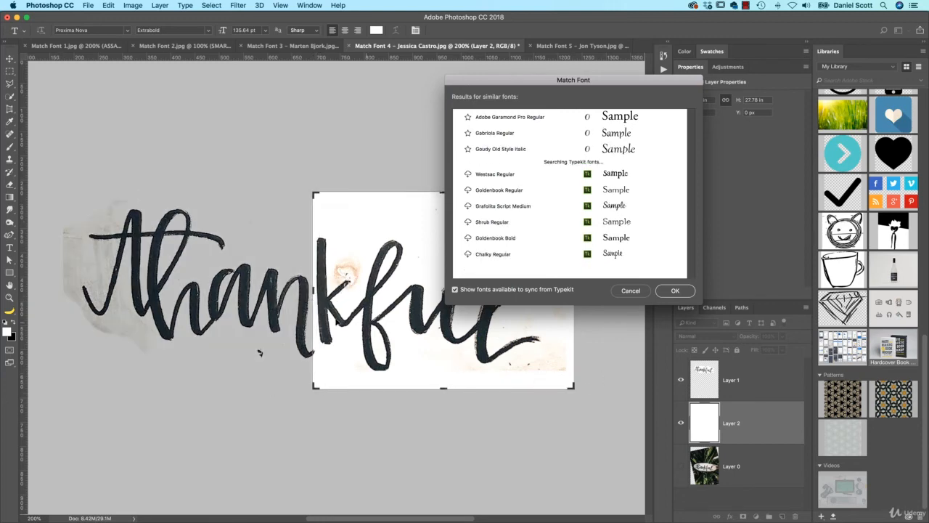
pyautogui.click(676, 290)
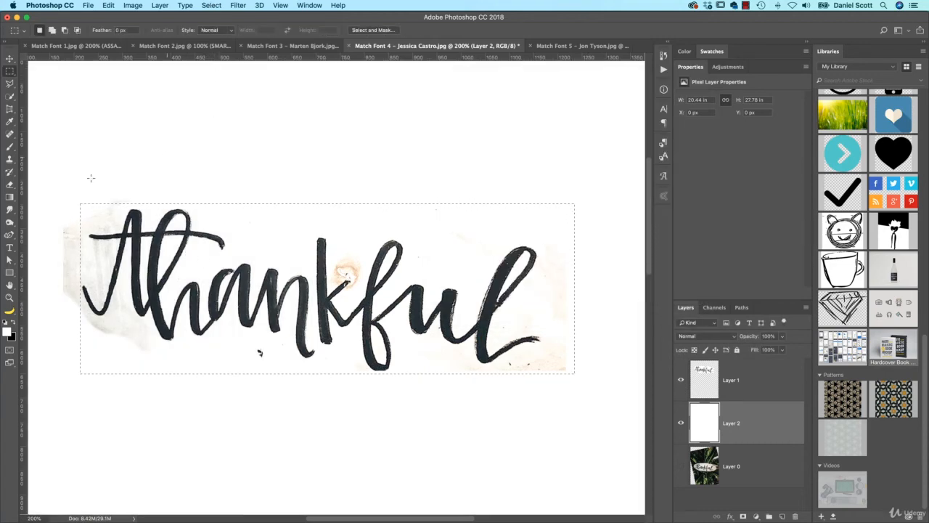
# Step: Subtract the Than letters from the rectangular selection and run Match Font on the remaining kful letters
pyautogui.moveTo(56, 166); pyautogui.dragTo(314, 412)
pyautogui.click(237, 6)
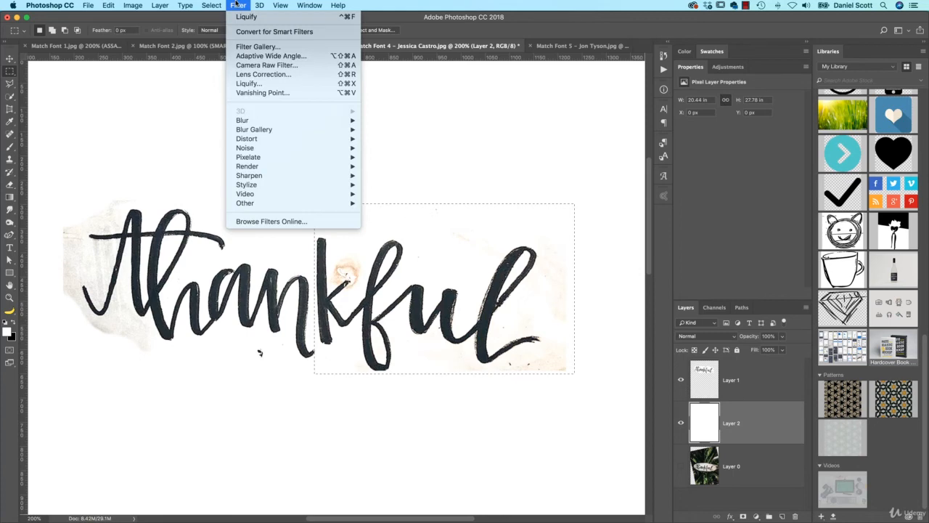
pyautogui.click(237, 6)
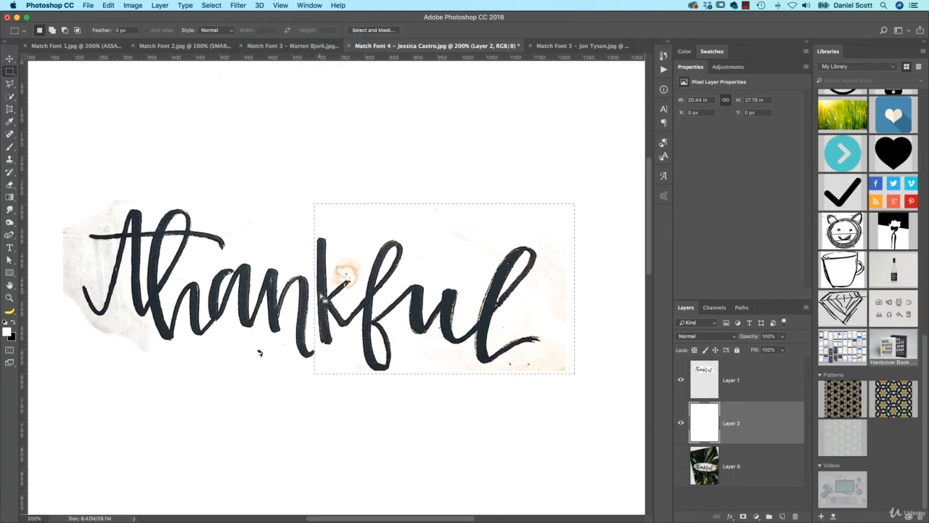
pyautogui.click(238, 5)
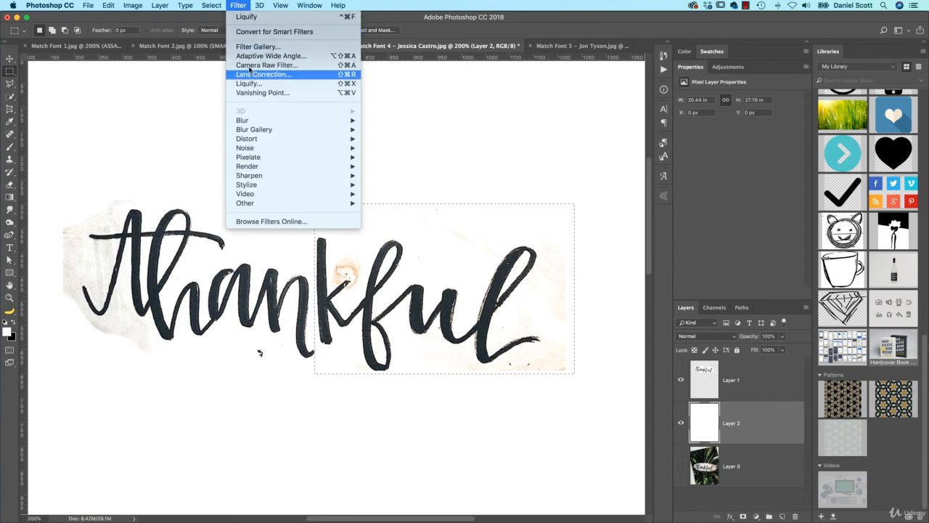
pyautogui.moveTo(186, 6)
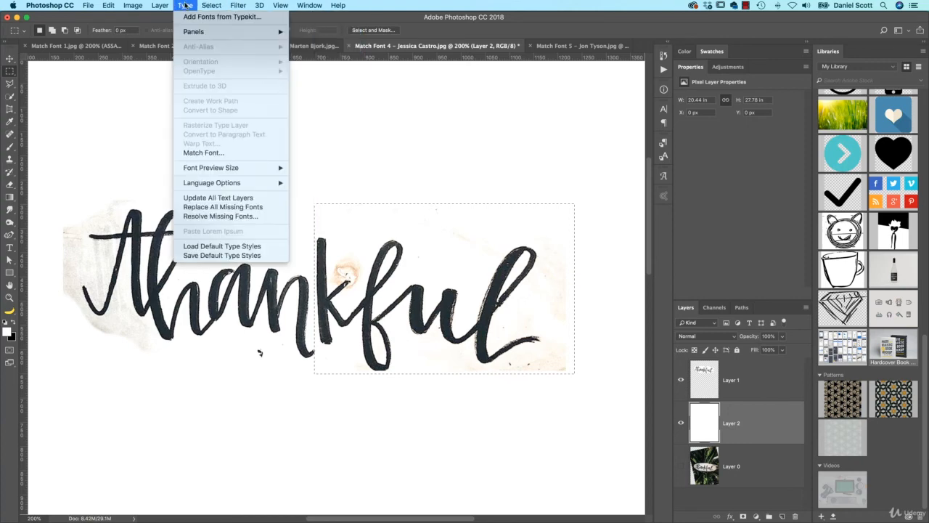
pyautogui.click(241, 152)
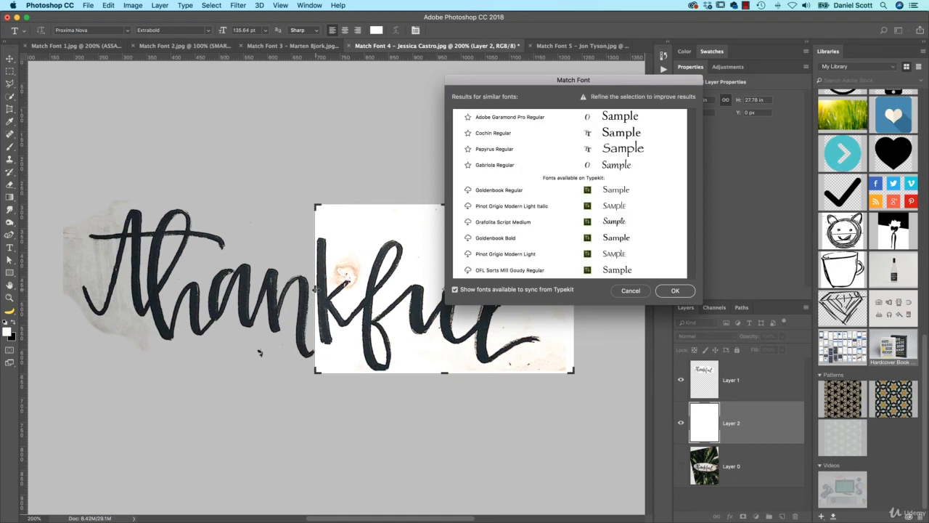
# Step: Reshape the Match Font area to enclose only the Than letters, and close the font comparison
pyautogui.moveTo(315, 289); pyautogui.dragTo(70, 283)
pyautogui.moveTo(322, 206); pyautogui.dragTo(322, 193)
pyautogui.moveTo(574, 371); pyautogui.dragTo(314, 397)
pyautogui.click(674, 290)
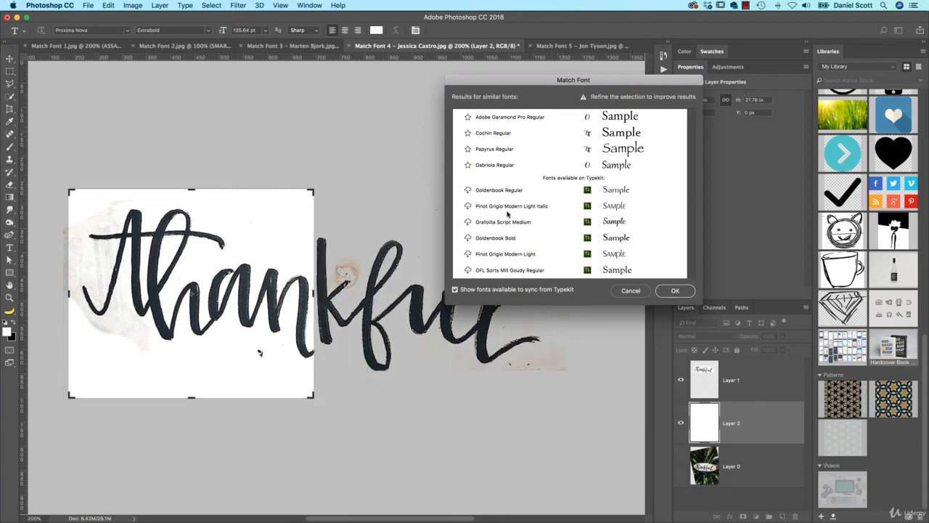
# Step: Select the Than letters with a rectangular marquee, run Match Font on them, and dismiss the suggestions
pyautogui.press('m')
pyautogui.moveTo(71, 193); pyautogui.dragTo(315, 399)
pyautogui.click(185, 5)
pyautogui.click(202, 152)
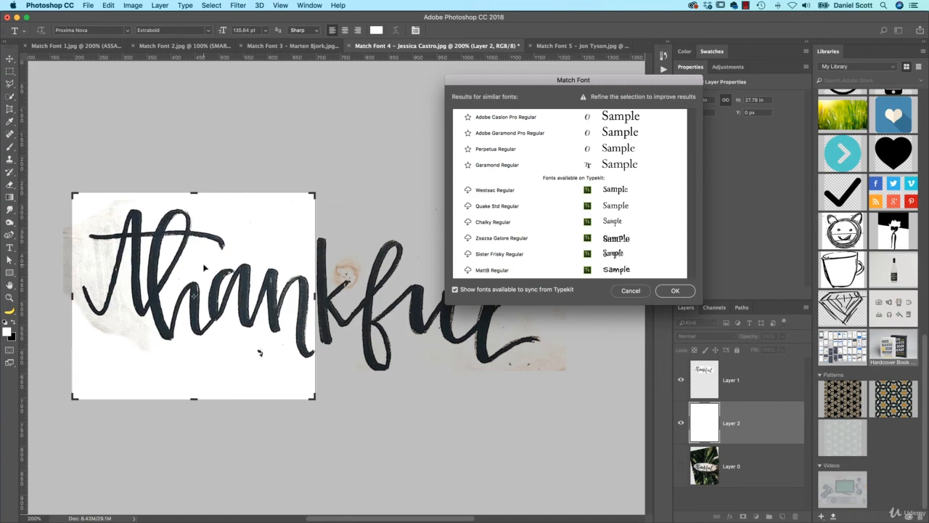
pyautogui.click(638, 291)
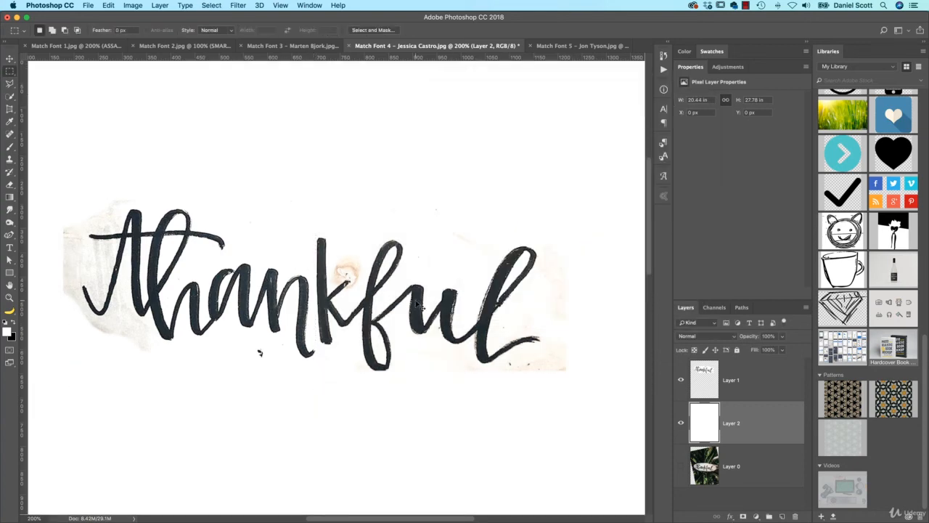
# Step: Switch to the Match Font 5 image, marquee the Hola sign lettering, run Match Font, and move the results away from the word
pyautogui.press('v')
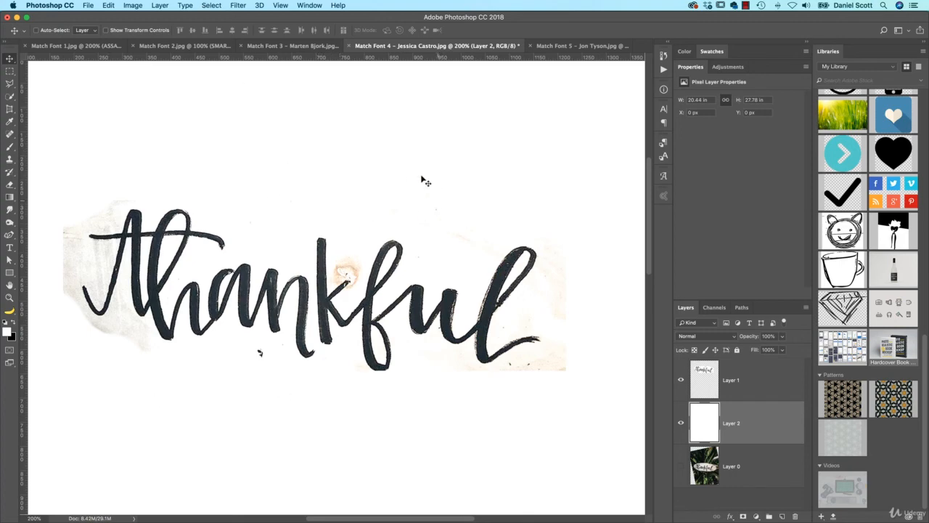
pyautogui.click(570, 46)
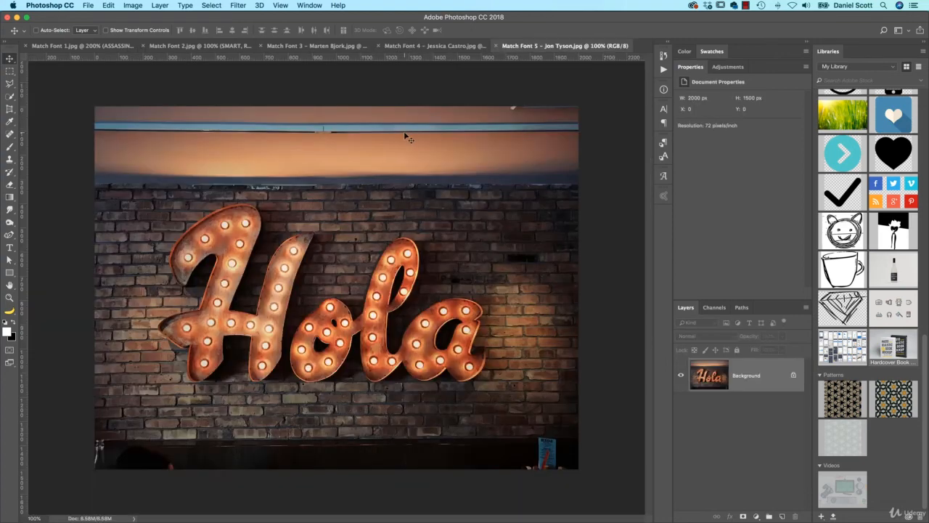
pyautogui.press('m')
pyautogui.moveTo(152, 196); pyautogui.dragTo(510, 392)
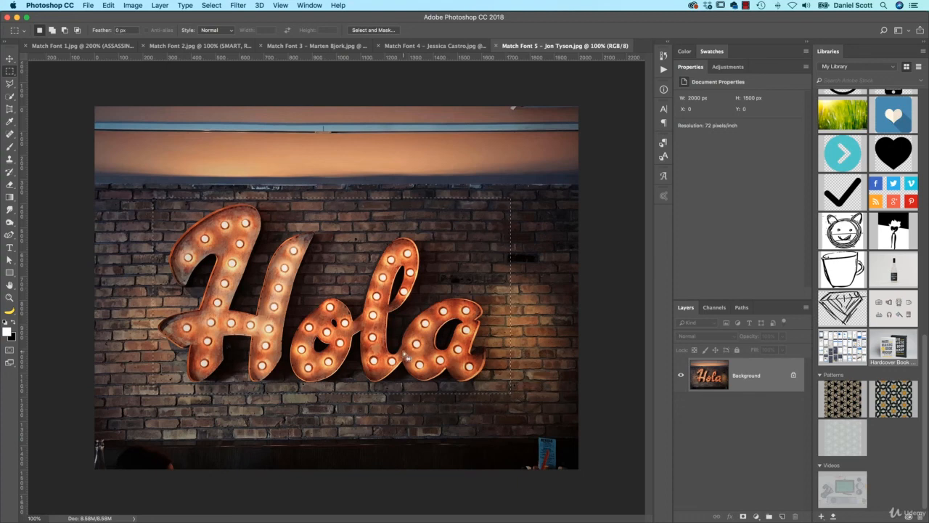
pyautogui.click(191, 5)
pyautogui.click(207, 152)
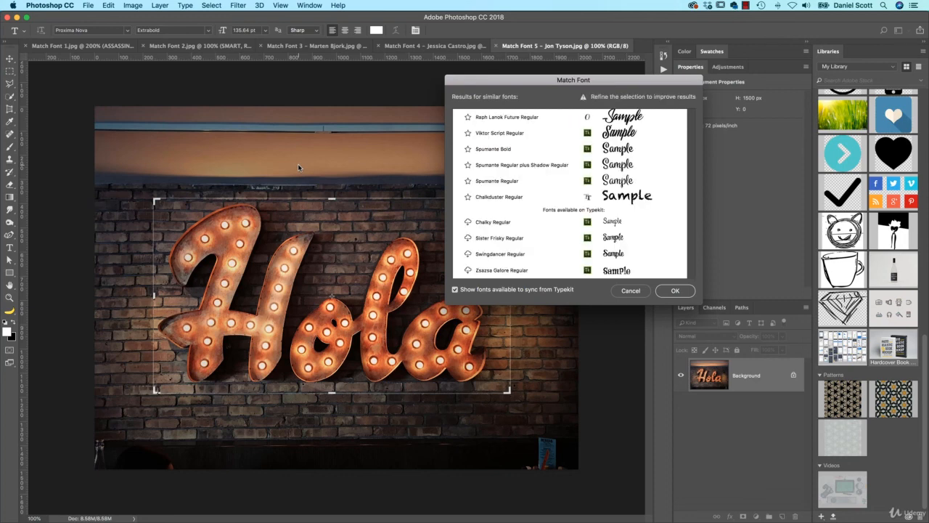
pyautogui.moveTo(626, 78); pyautogui.dragTo(661, 65)
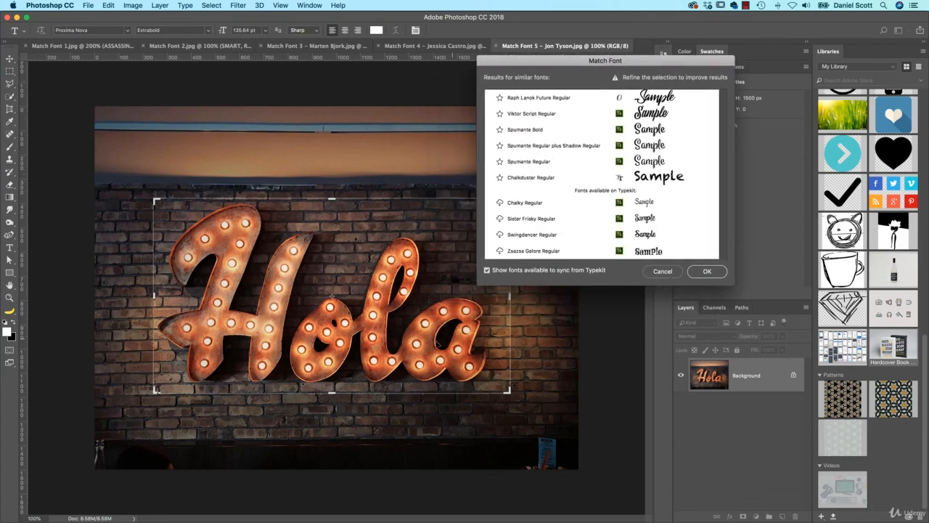